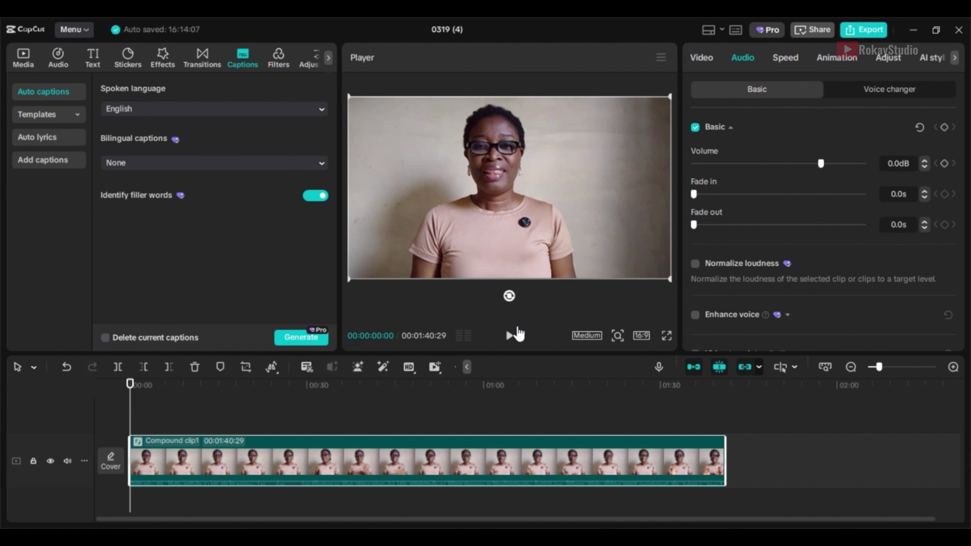
- Turn on Reduce noise for the compound clip's audio and replay its opening seconds from the start
click(510, 338)
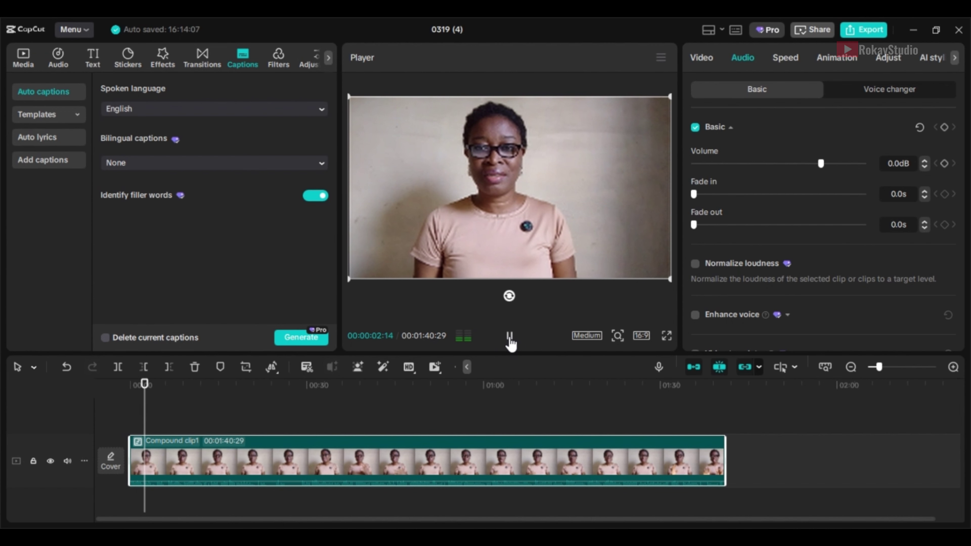
click(510, 338)
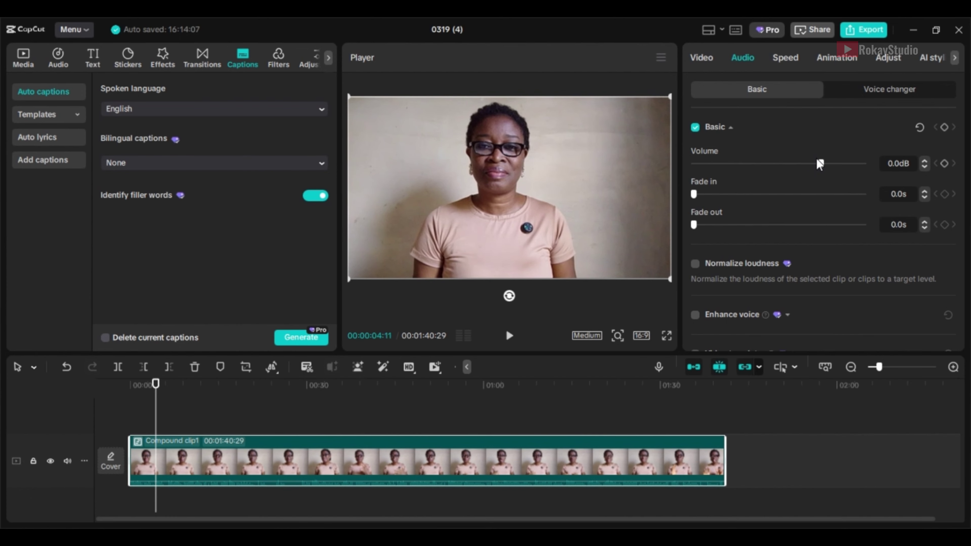
mouse_move(821, 163)
mouse_down()
mouse_move(863, 164)
mouse_move(760, 163)
mouse_move(825, 172)
mouse_up()
scroll(737, 217, down, 3)
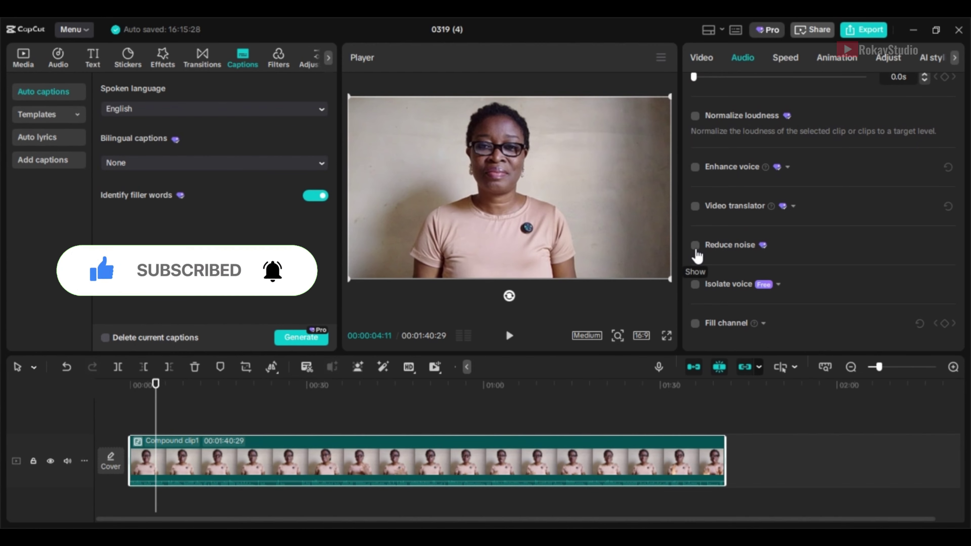
click(695, 248)
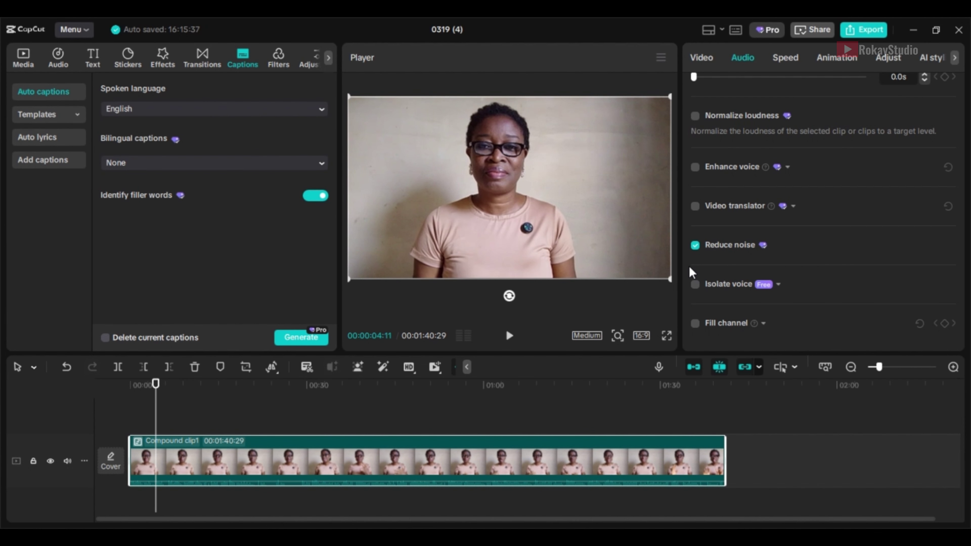
click(128, 419)
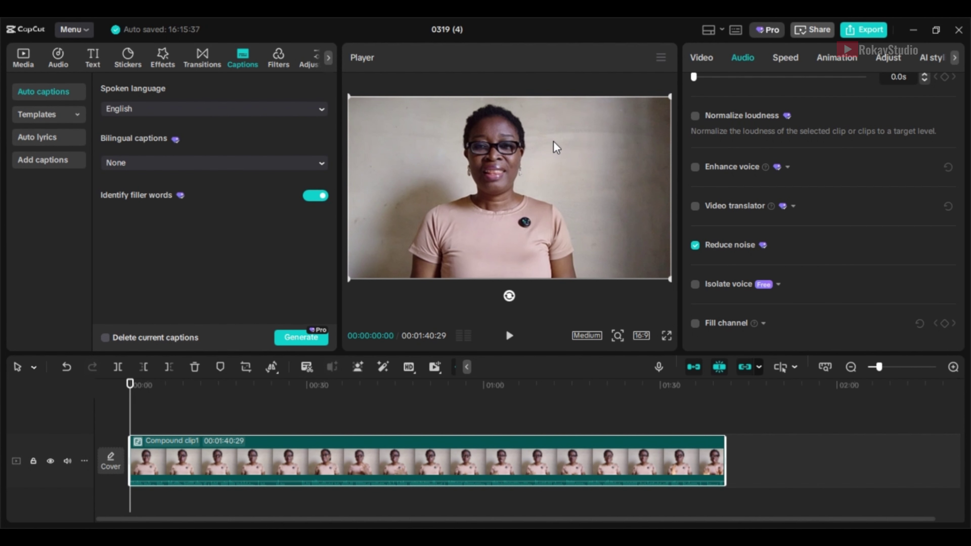
key(space)
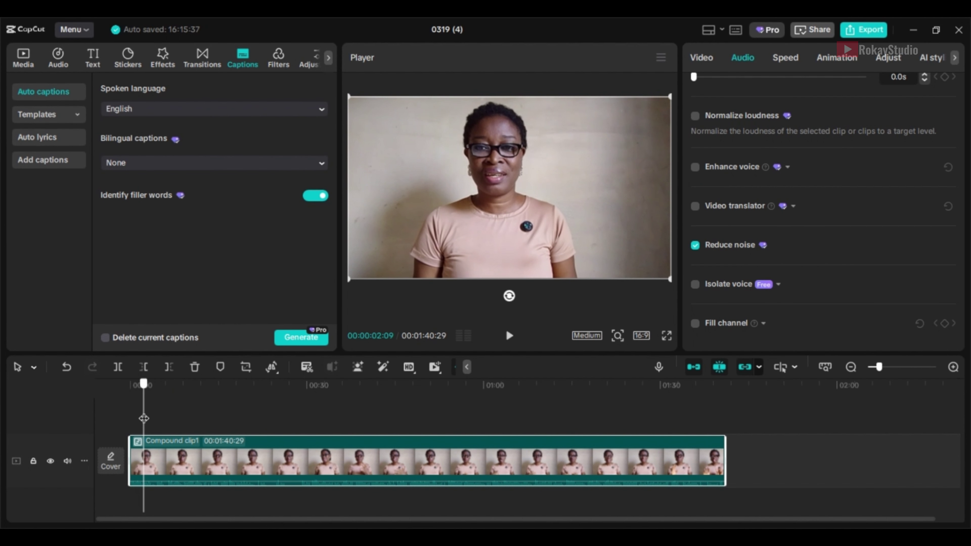
- Enable face Retouch for a single person on the compound clip and set Smooth to 50
click(701, 57)
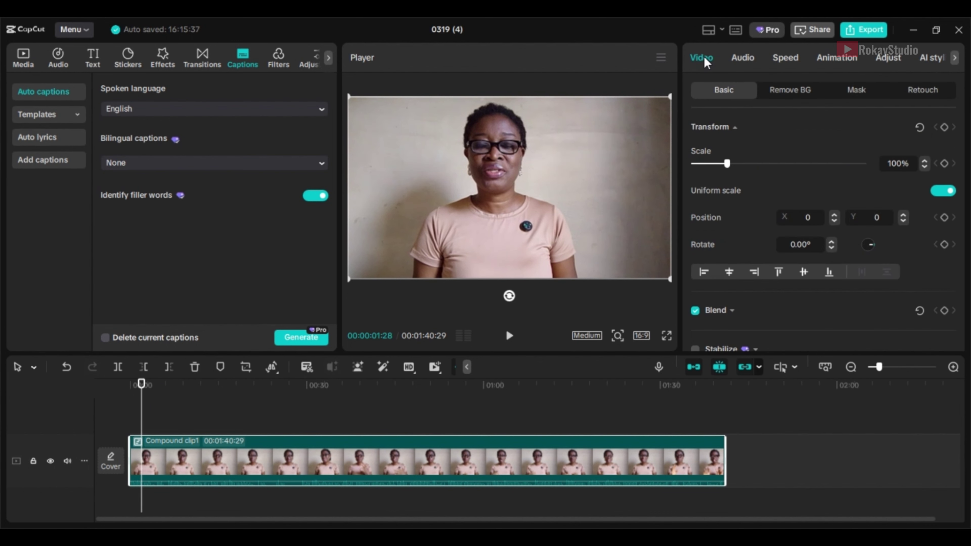
click(924, 92)
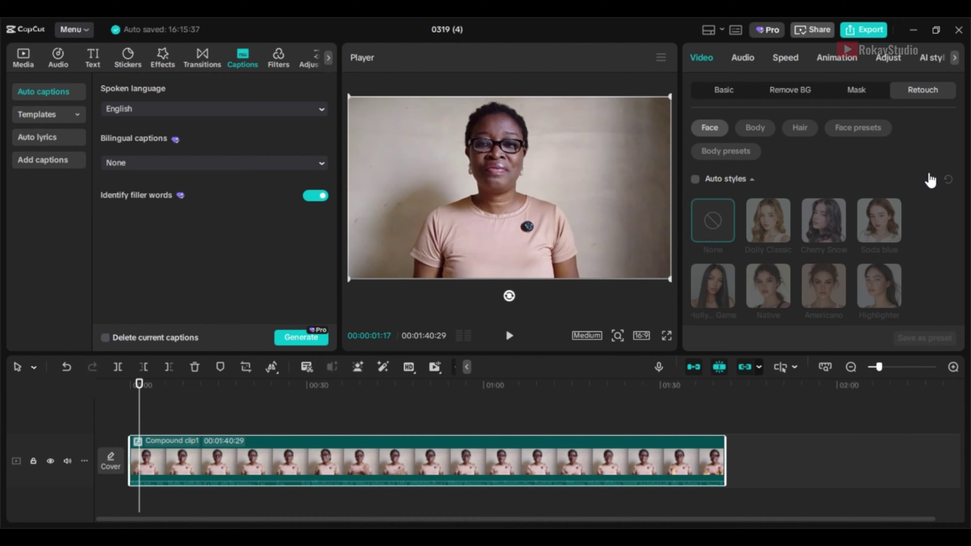
scroll(757, 201, down, 6)
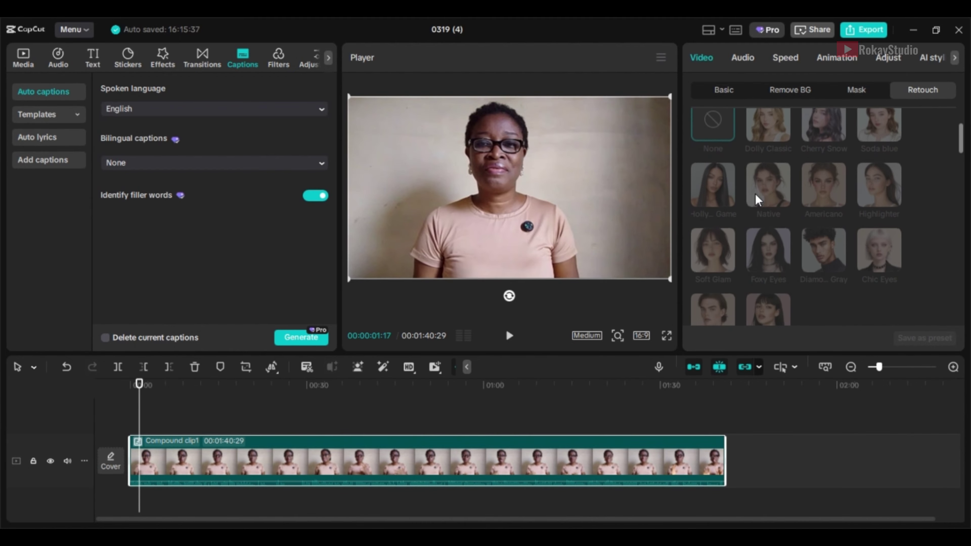
scroll(755, 197, down, 1)
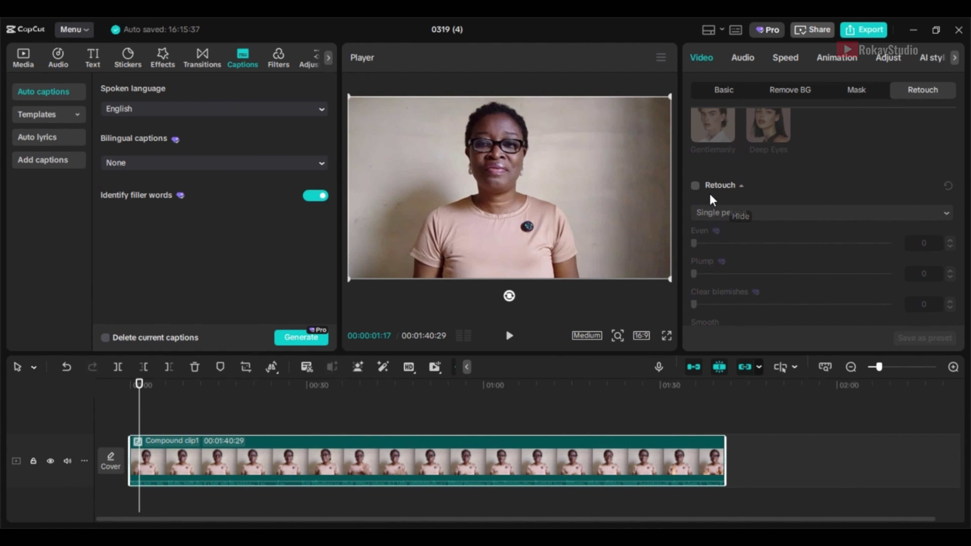
click(694, 185)
scroll(781, 230, down, 3)
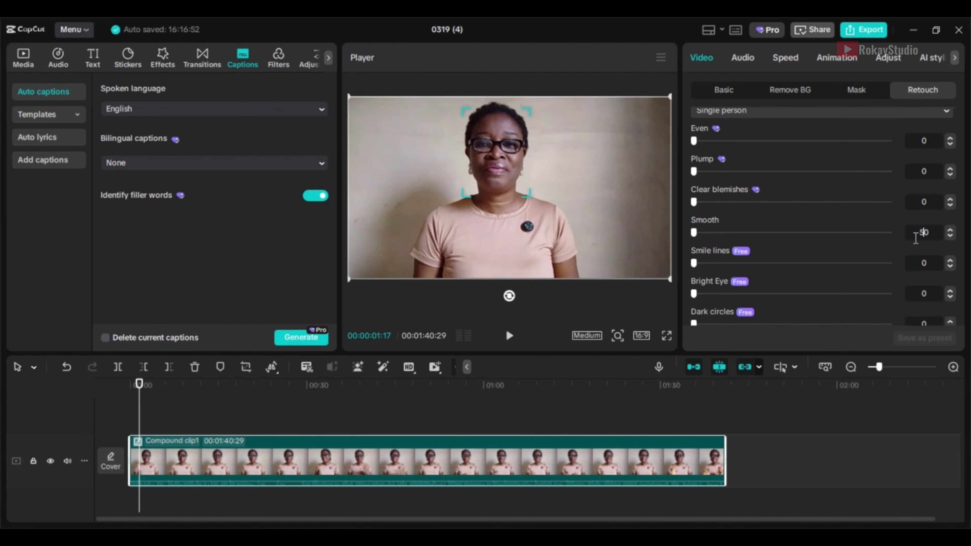
key(Return)
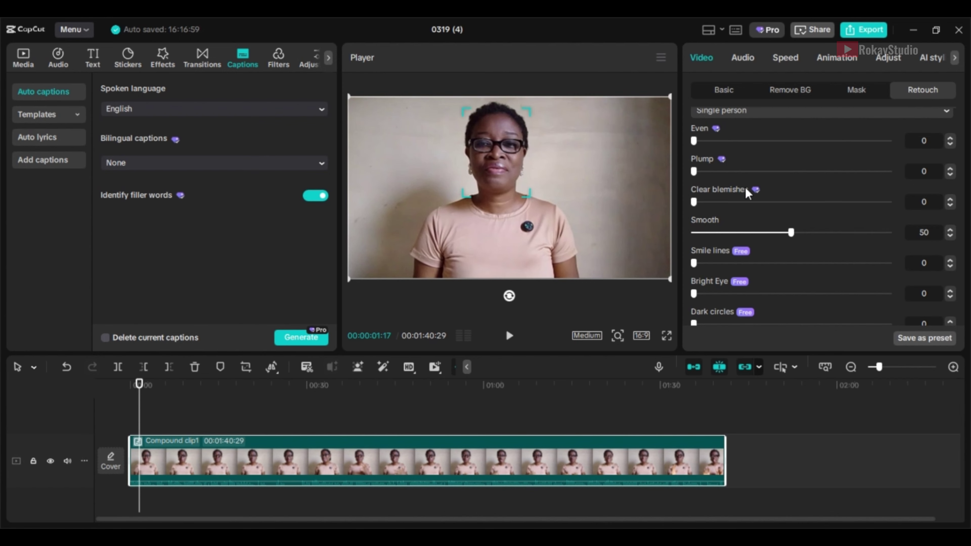
mouse_move(793, 236)
mouse_down()
mouse_move(889, 235)
mouse_move(705, 241)
mouse_move(800, 246)
mouse_up()
click(950, 236)
click(950, 236)
- Look through the remaining face retouch settings and the auto styles for the compound clip
scroll(737, 260, down, 2)
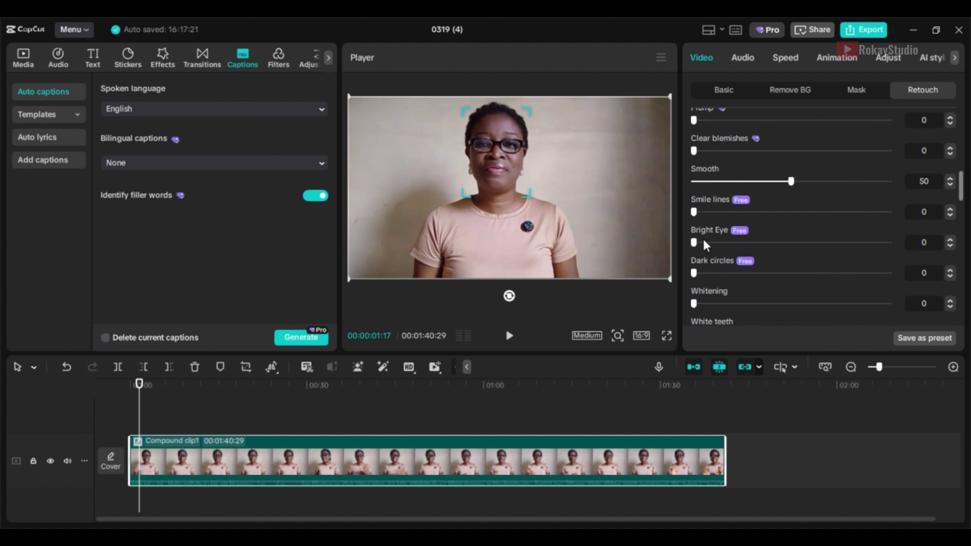
scroll(730, 272, down, 2)
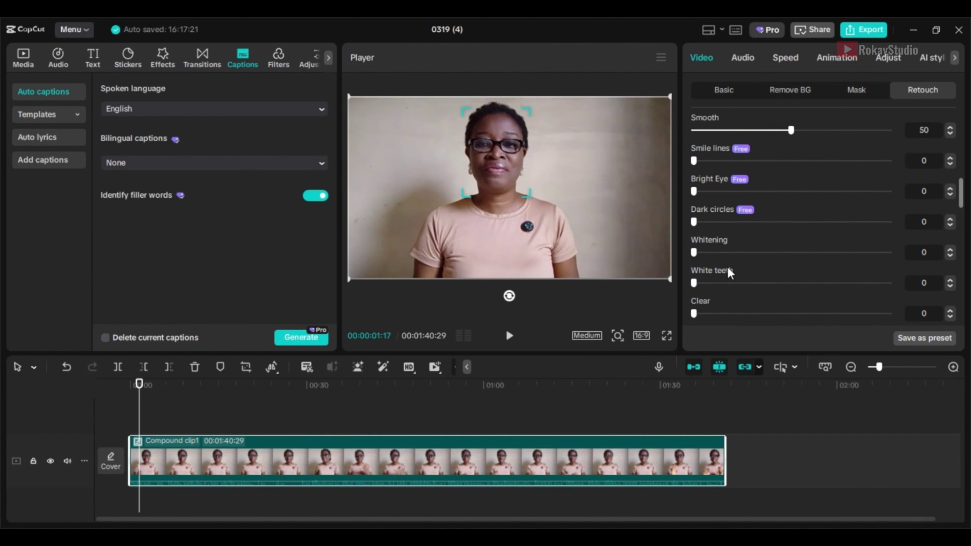
scroll(795, 251, down, 2)
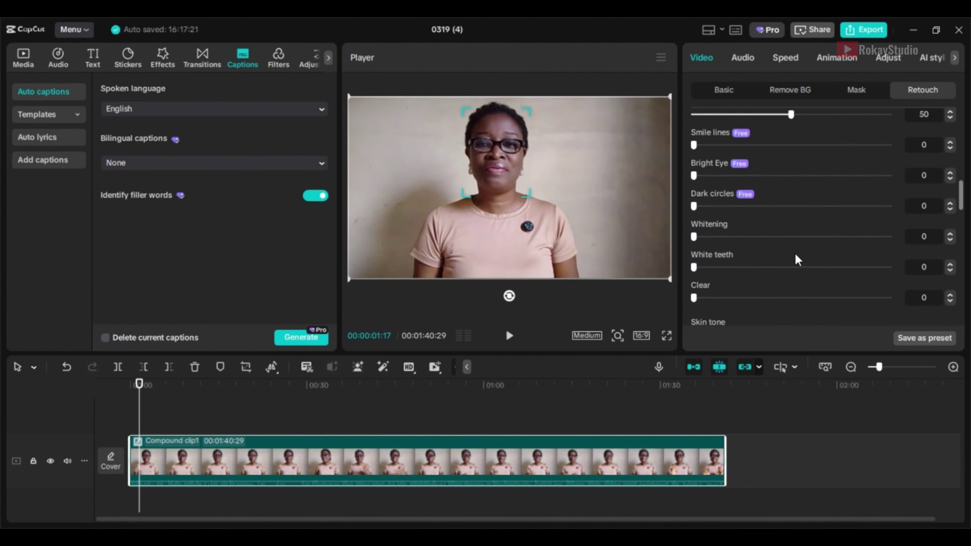
scroll(798, 222, up, 7)
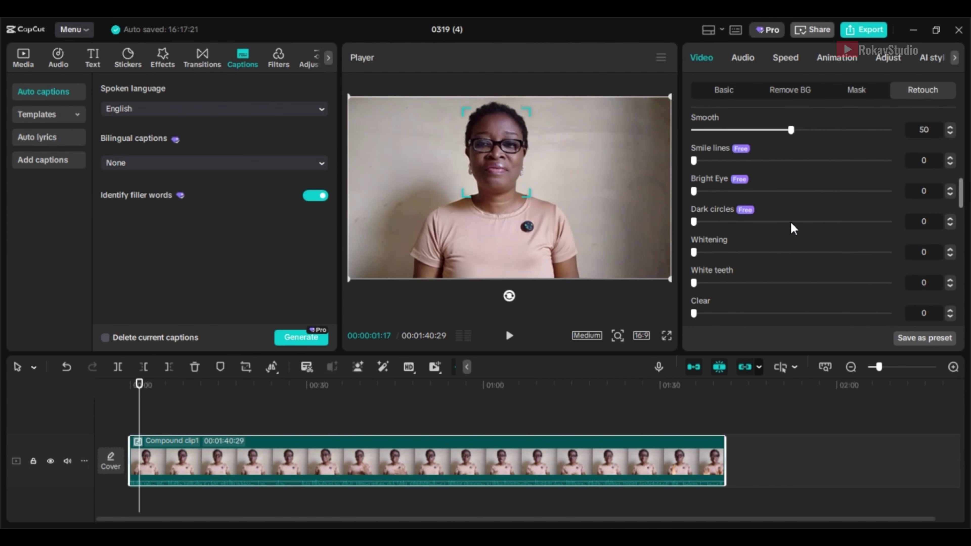
scroll(817, 221, up, 4)
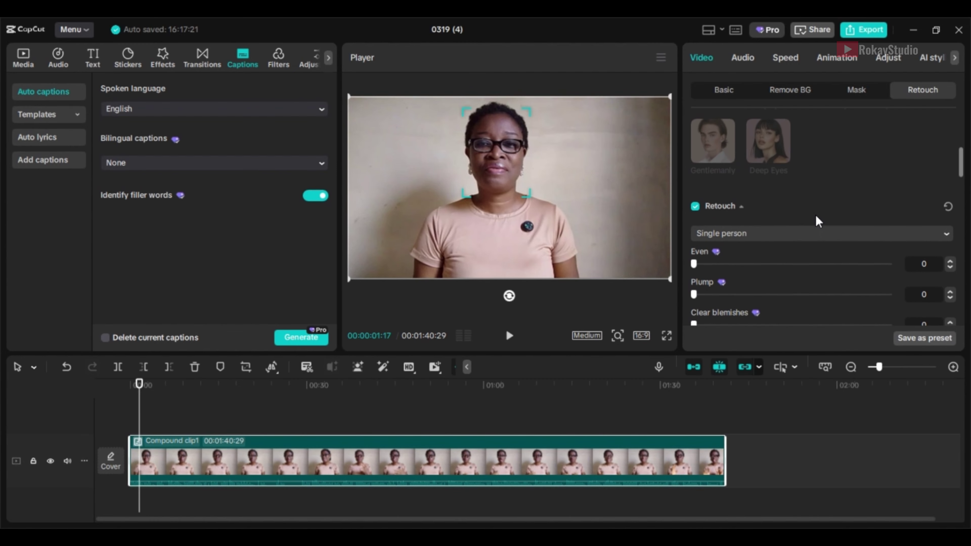
scroll(765, 237, down, 1)
scroll(786, 256, down, 6)
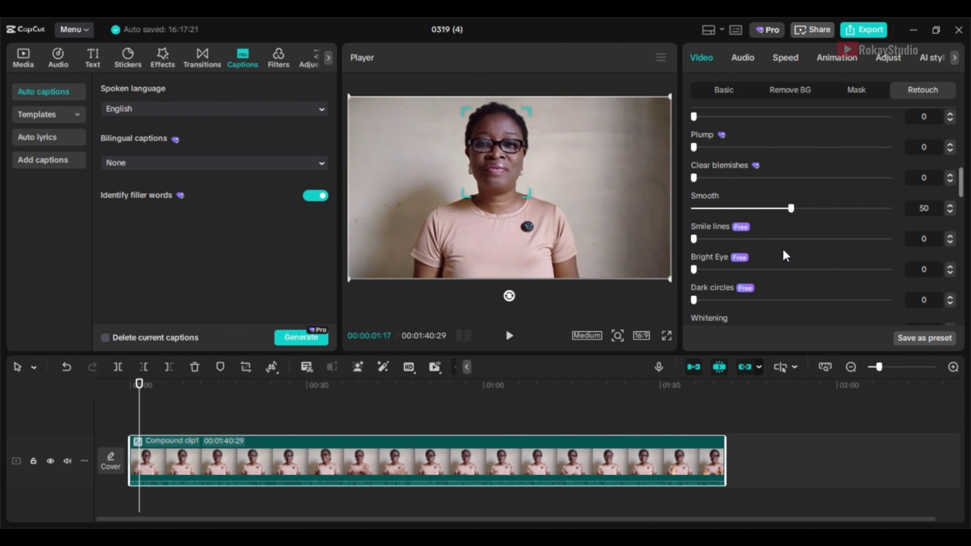
scroll(784, 255, up, 15)
scroll(785, 255, up, 1)
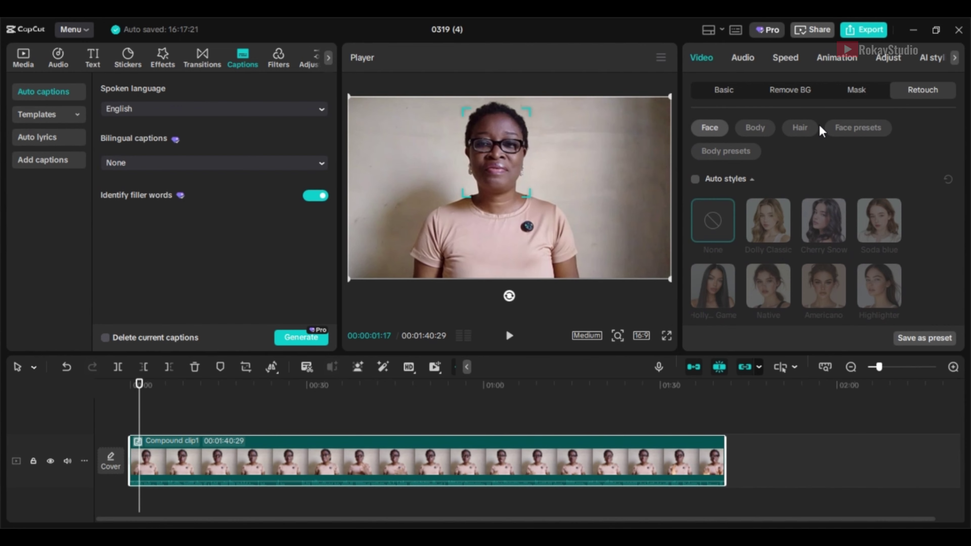
scroll(768, 218, down, 5)
scroll(762, 222, down, 12)
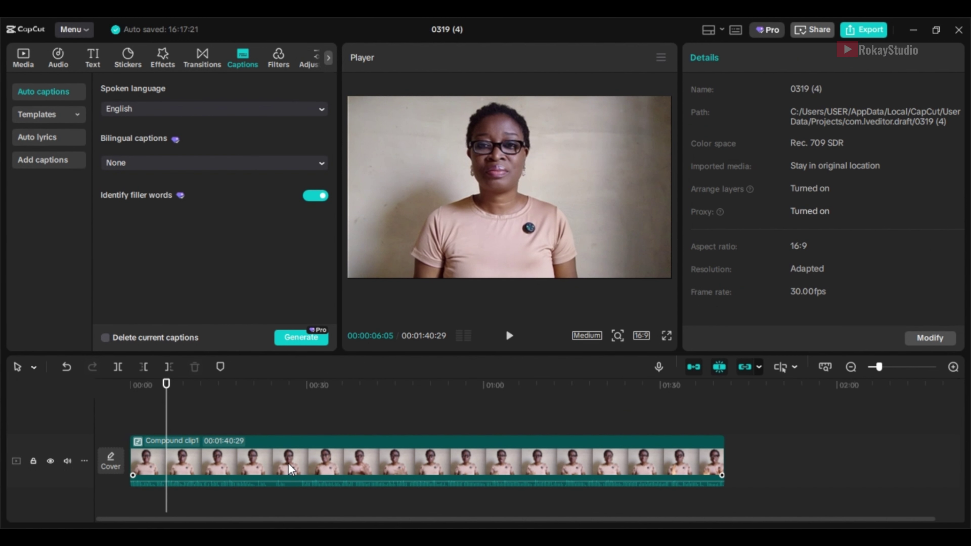
- Apply Auto removal to the compound clip to remove its background
click(289, 467)
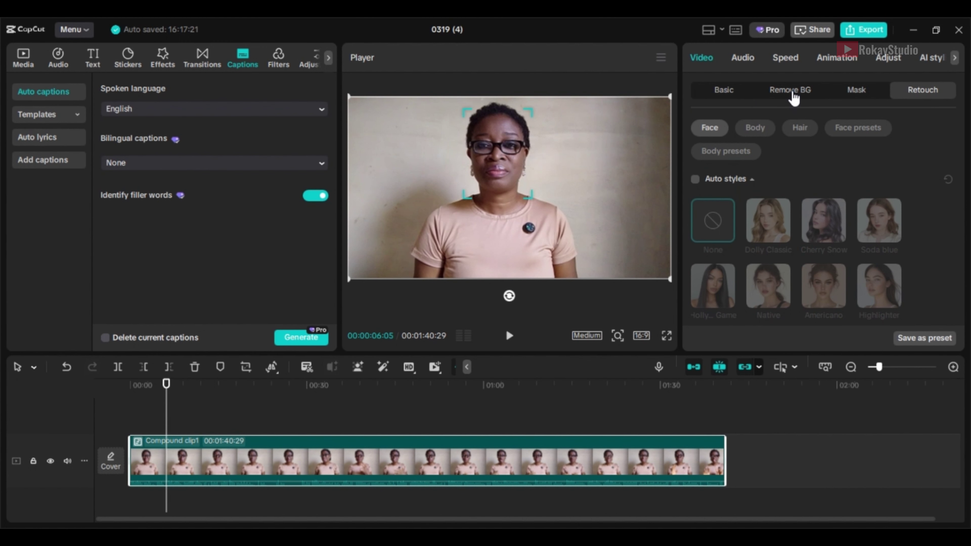
click(792, 96)
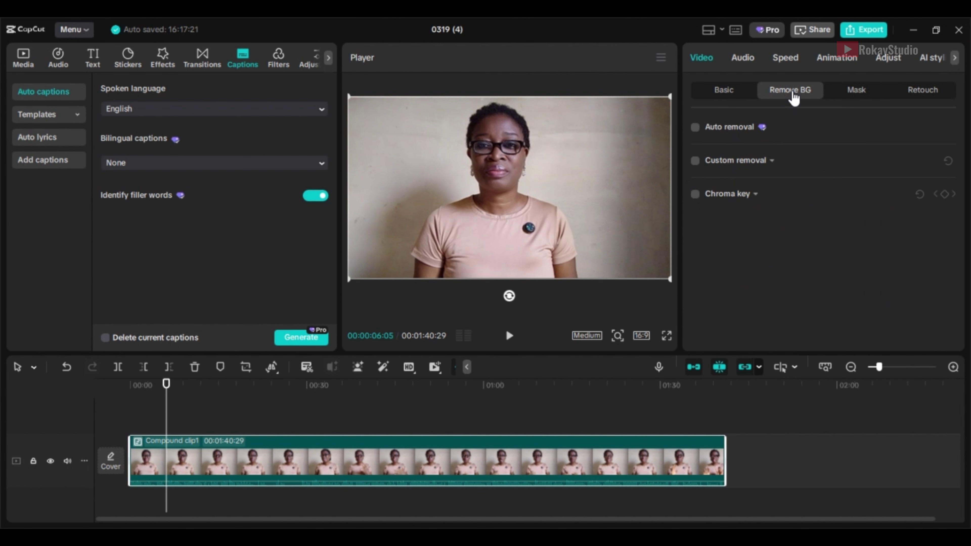
click(694, 128)
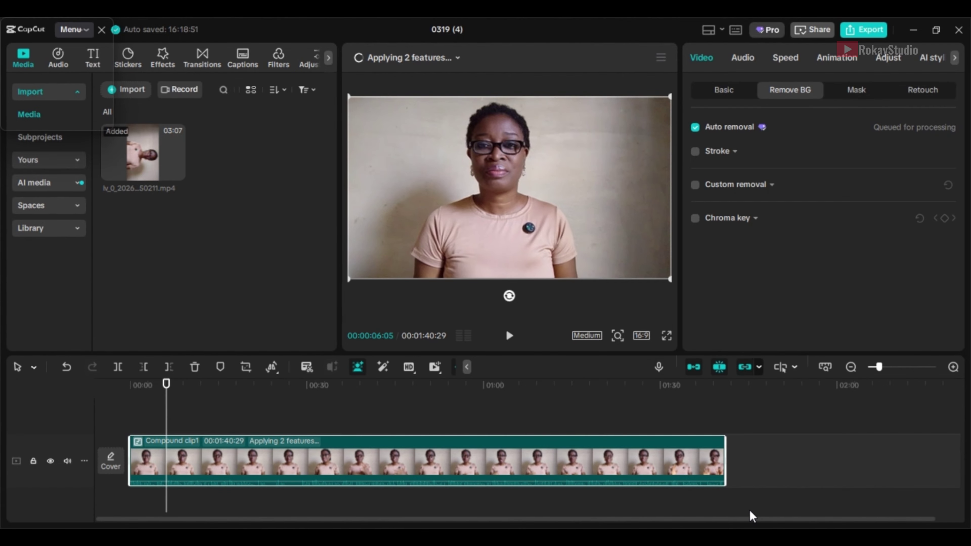
- Place bg 1.jpg on the track beneath the compound clip from the timeline start and extend it to the clip's full length
mouse_move(169, 134)
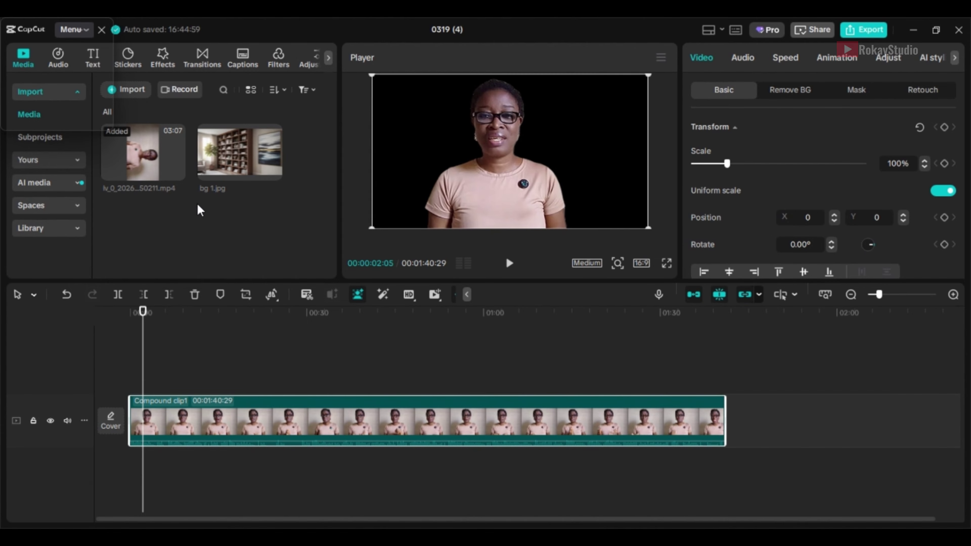
mouse_move(247, 177)
click(247, 149)
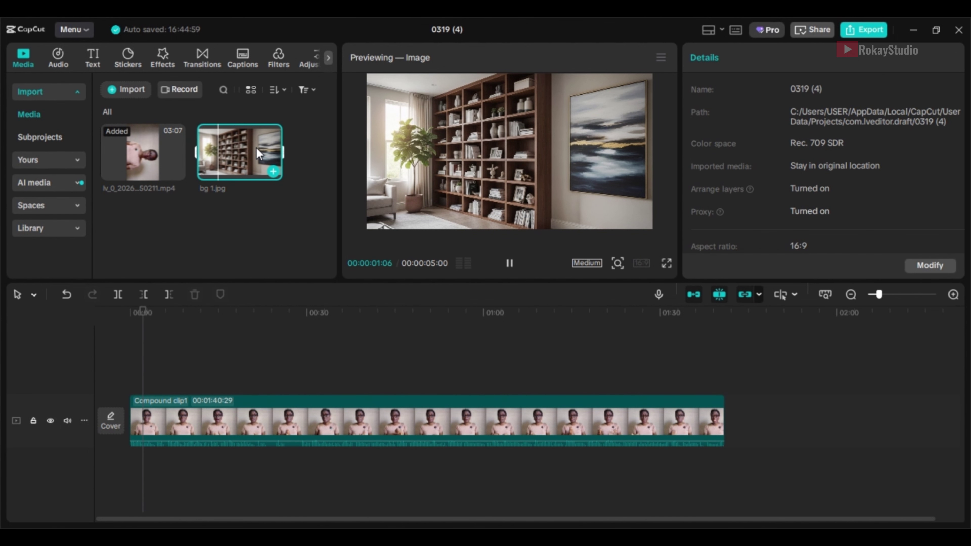
drag(234, 152, 132, 385)
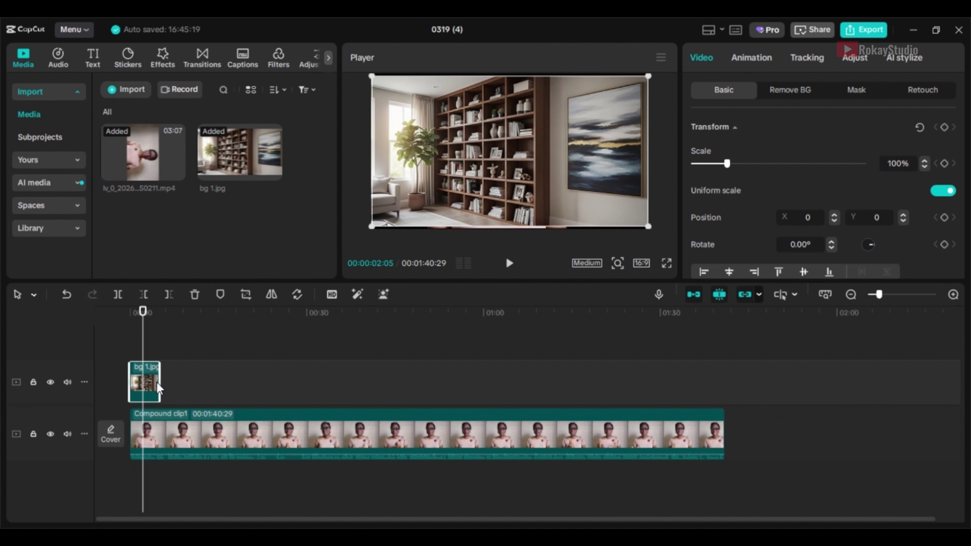
drag(188, 441, 190, 342)
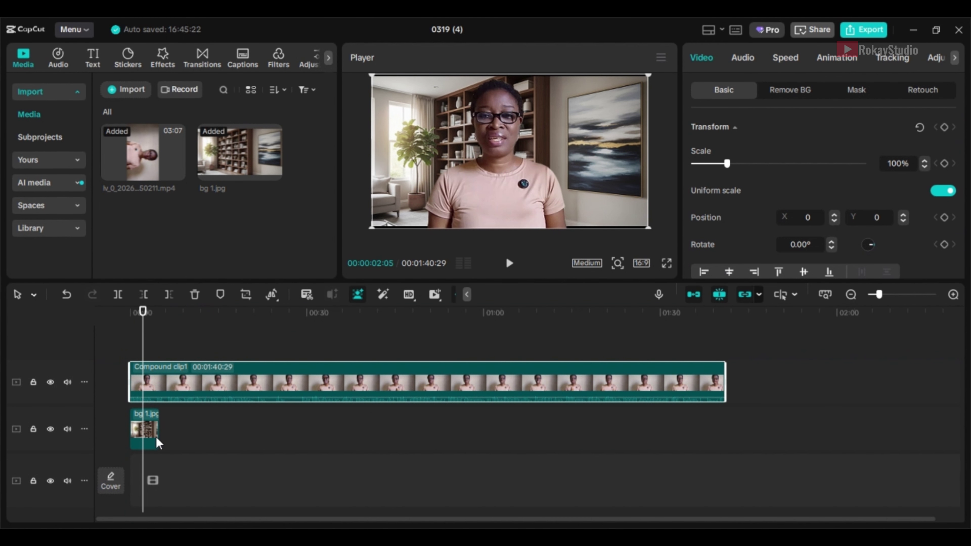
drag(159, 428, 726, 447)
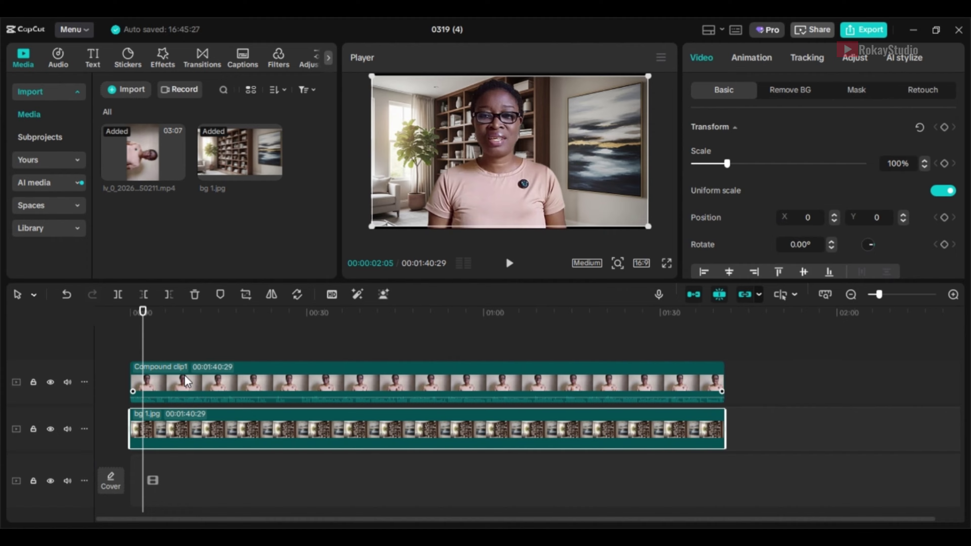
- Scale the bg 1.jpg background to 202% and shift it horizontally to X position 898
drag(142, 358, 130, 358)
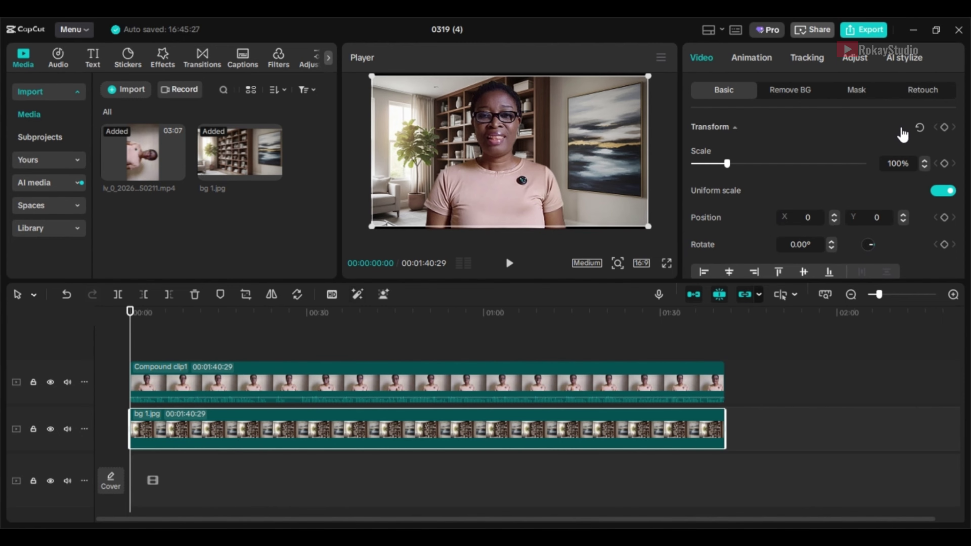
drag(727, 164, 762, 164)
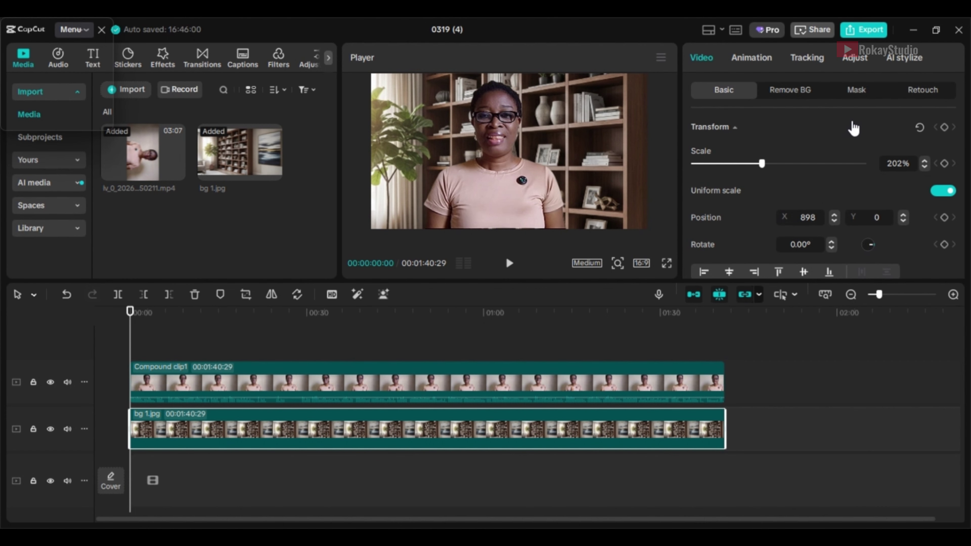
- Scale the compound clip down slightly below 100% and check the composition in full screen
click(369, 390)
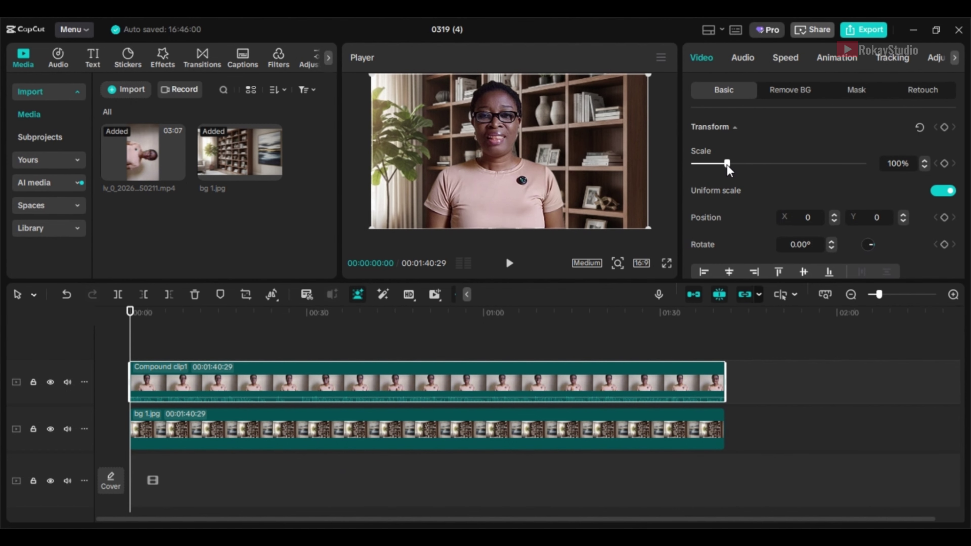
drag(727, 165, 723, 165)
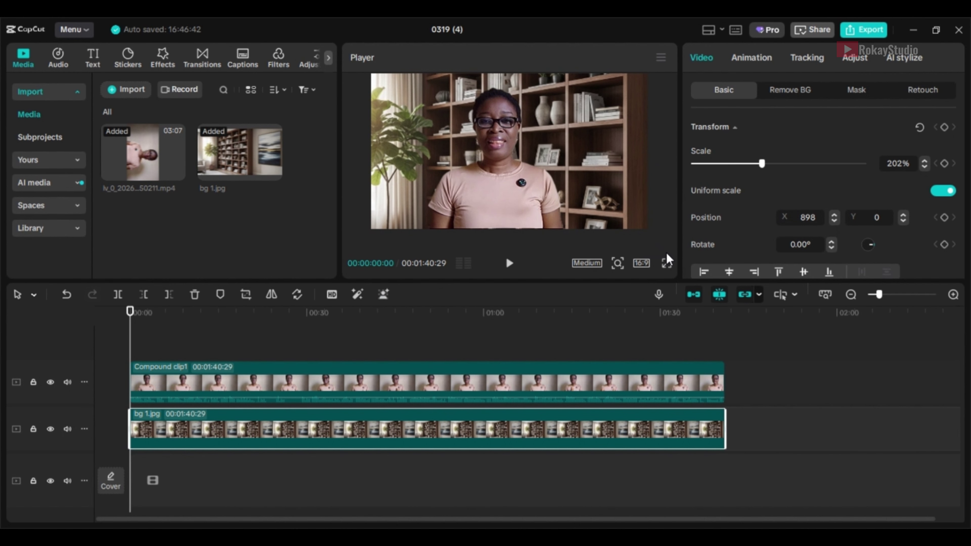
click(666, 263)
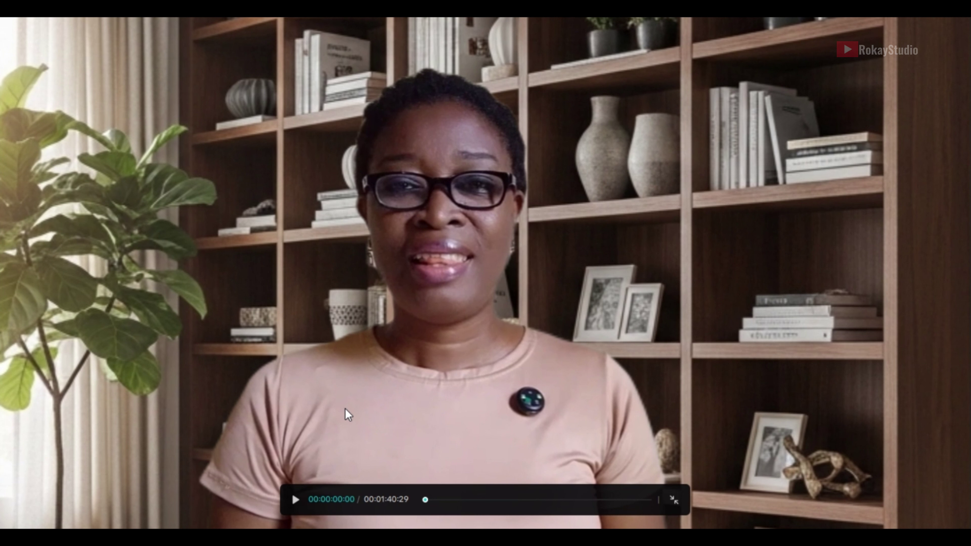
click(675, 500)
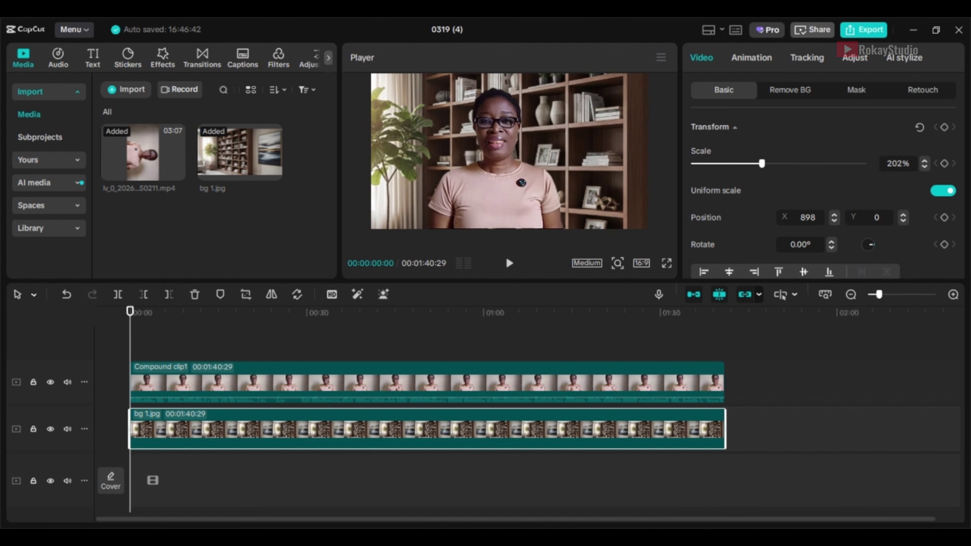
- Add the Blur video effect between the compound clip and bg 1.jpg, extending it to the clips' full length
click(164, 61)
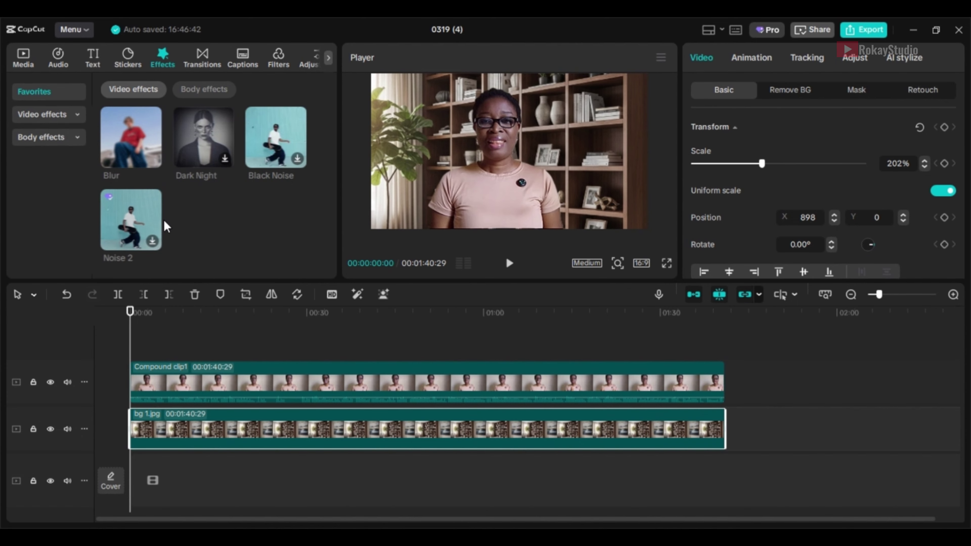
mouse_move(131, 139)
mouse_down()
mouse_move(177, 359)
mouse_move(130, 406)
mouse_up()
scroll(234, 348, down, 1)
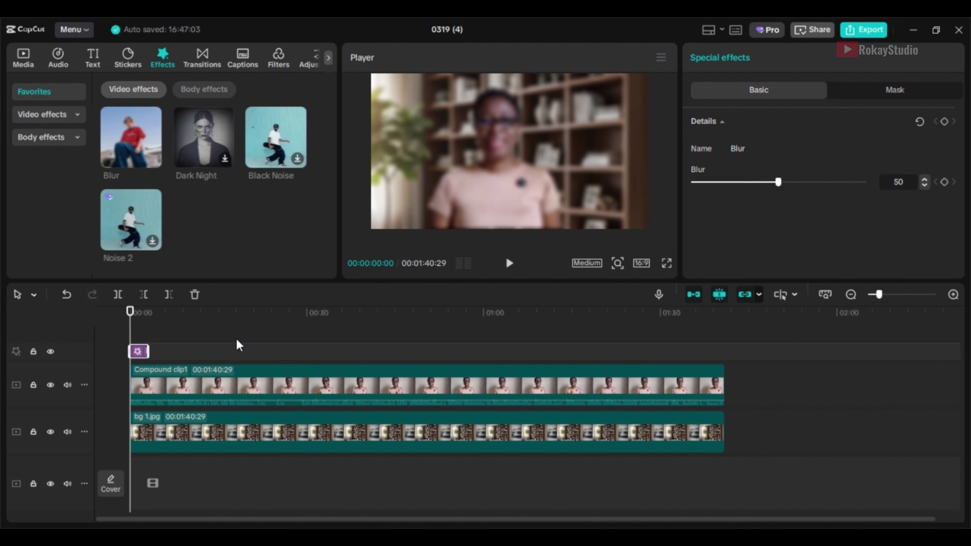
drag(138, 352, 140, 418)
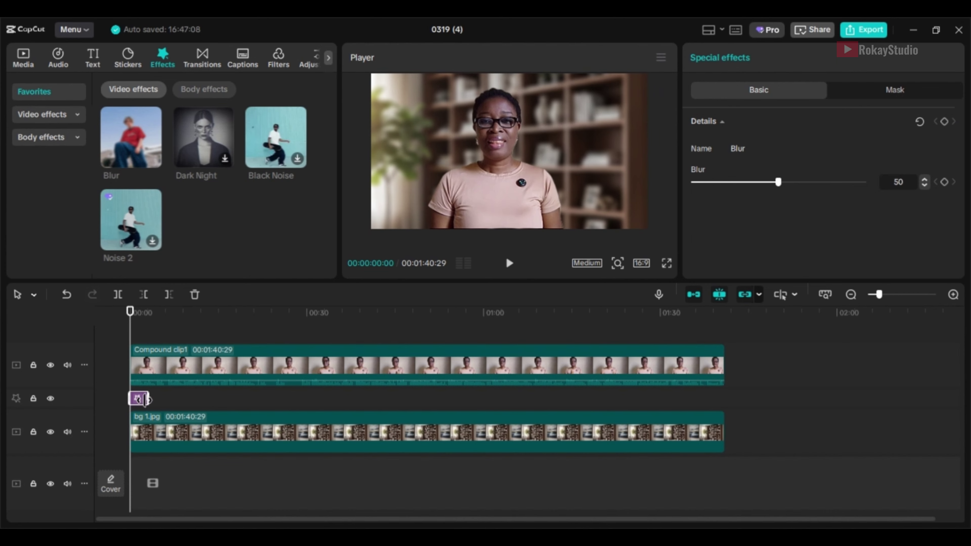
drag(148, 398, 725, 418)
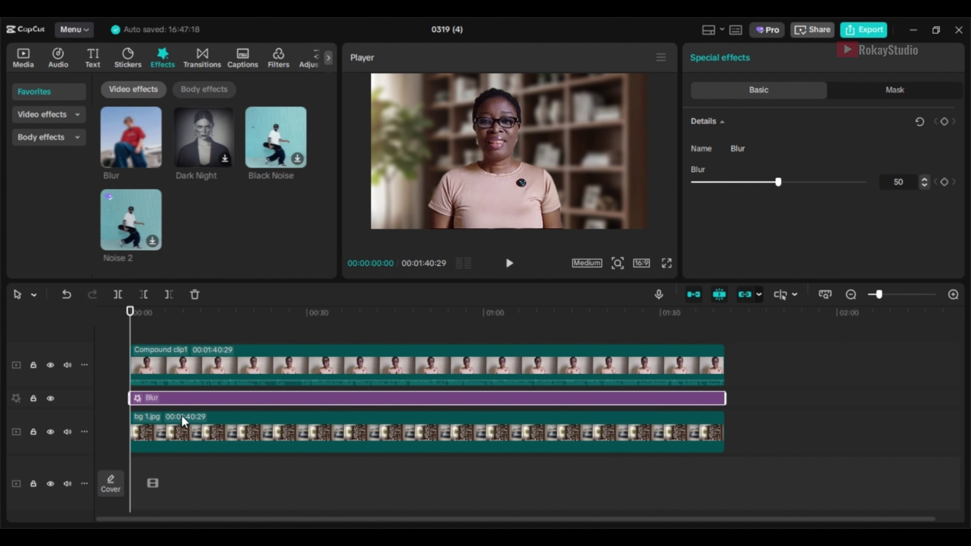
- Set the background Blur effect's strength to 20
drag(778, 182, 752, 192)
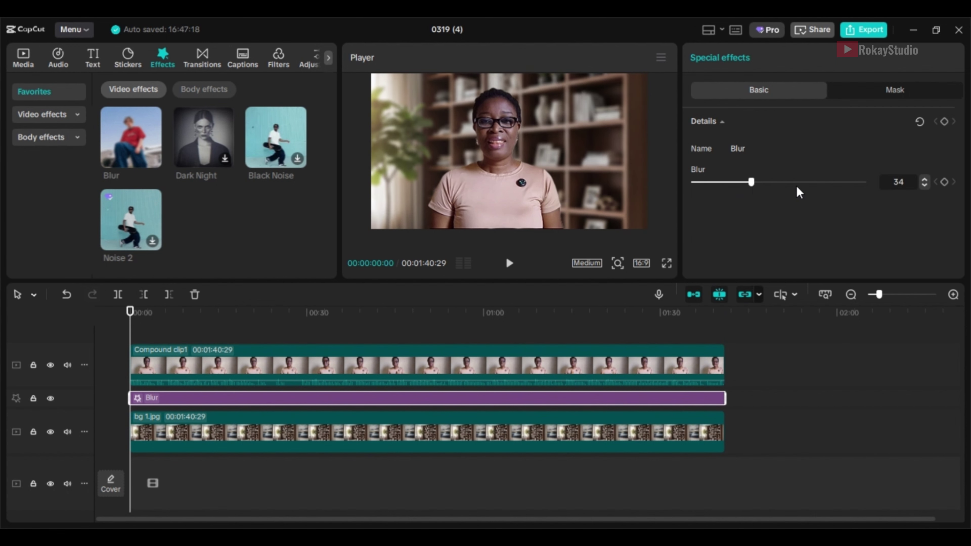
click(890, 181)
text(20)
key(Return)
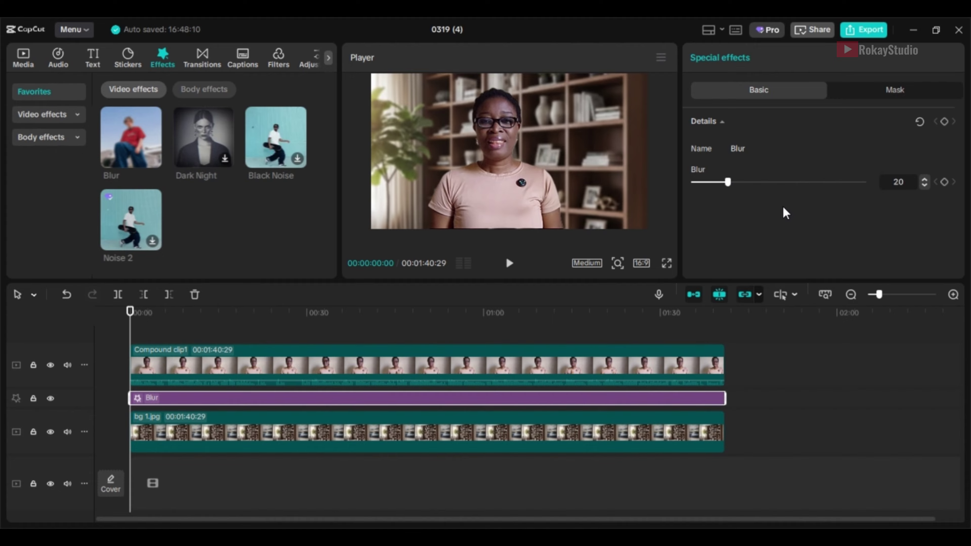
scroll(420, 412, up, 1)
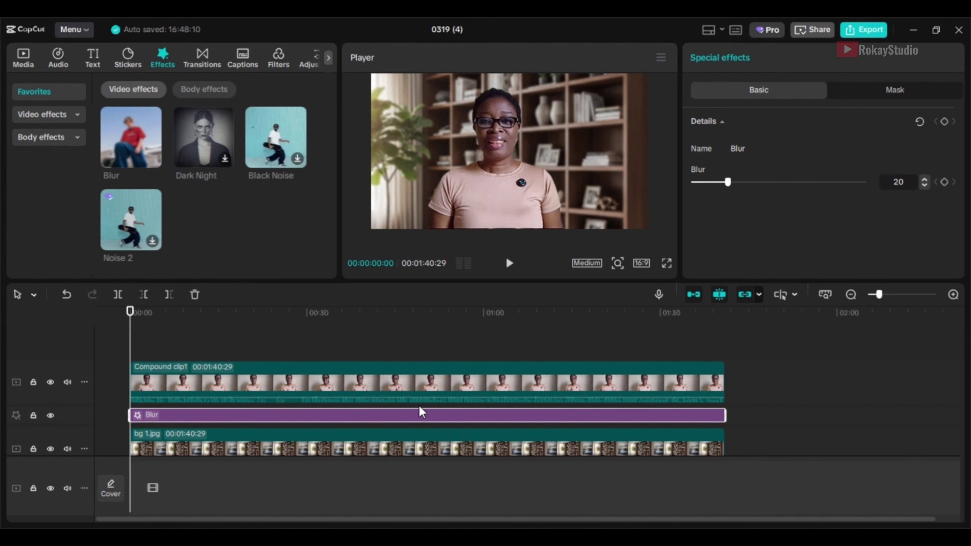
scroll(419, 407, down, 1)
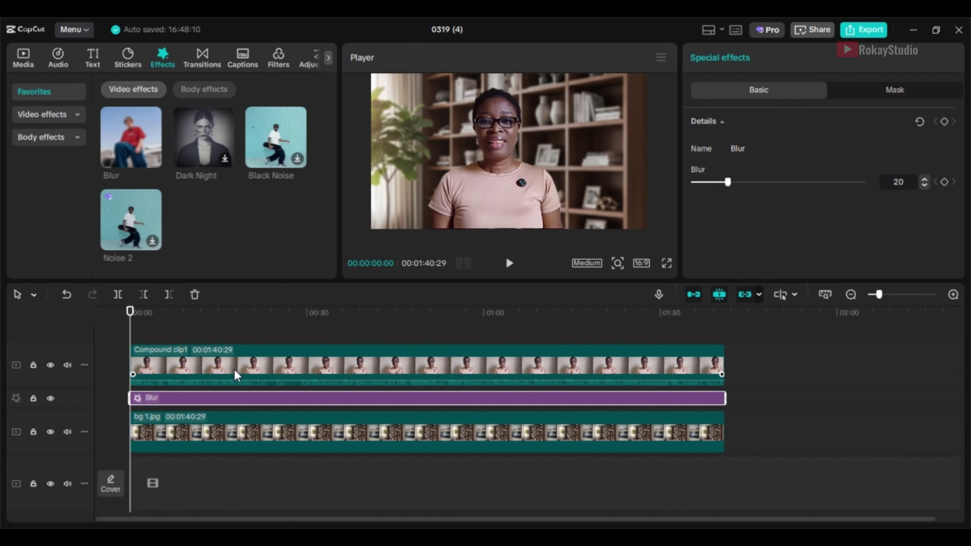
scroll(580, 414, down, 1)
scroll(346, 421, up, 2)
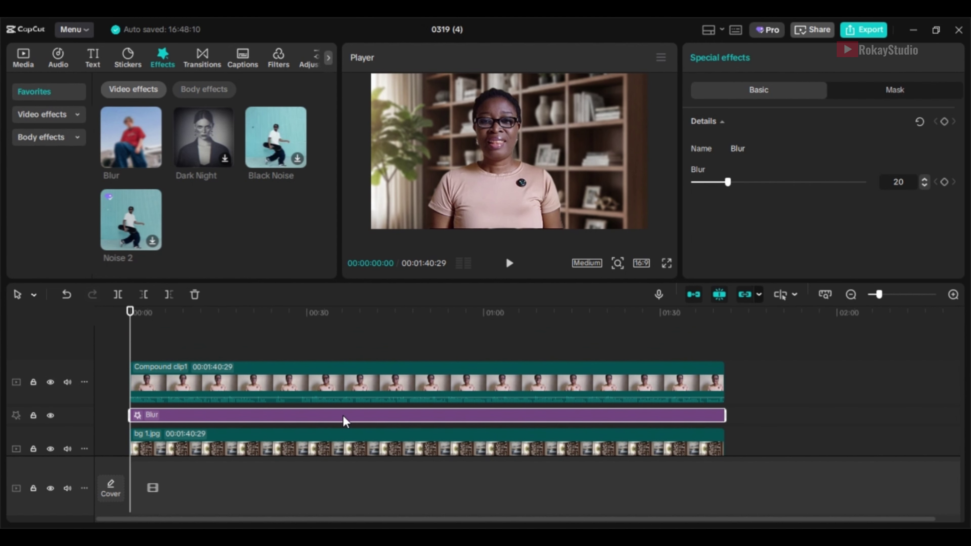
scroll(346, 421, down, 1)
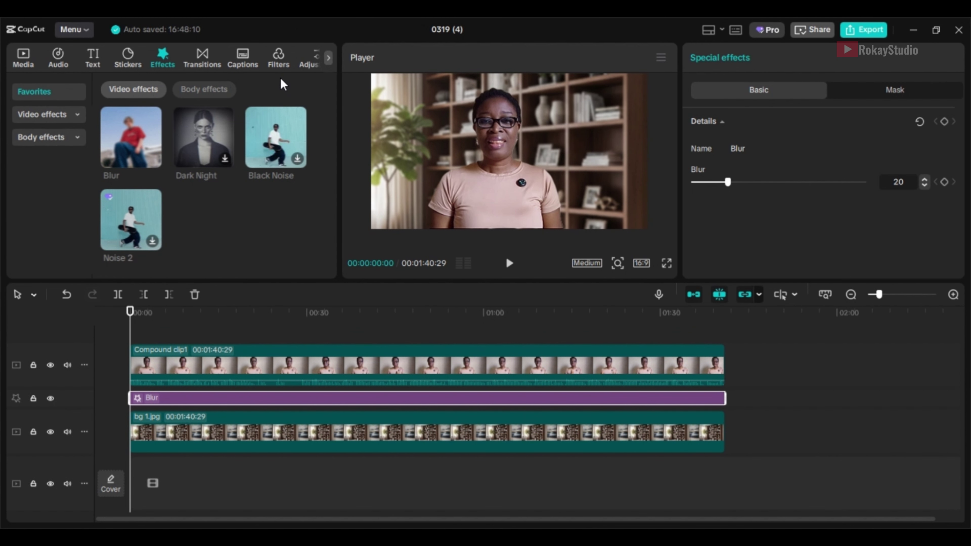
- Apply the Y2K Vogue filter above the compound clip for its full length and set the intensity to 67
click(278, 58)
scroll(227, 222, down, 2)
scroll(225, 222, down, 5)
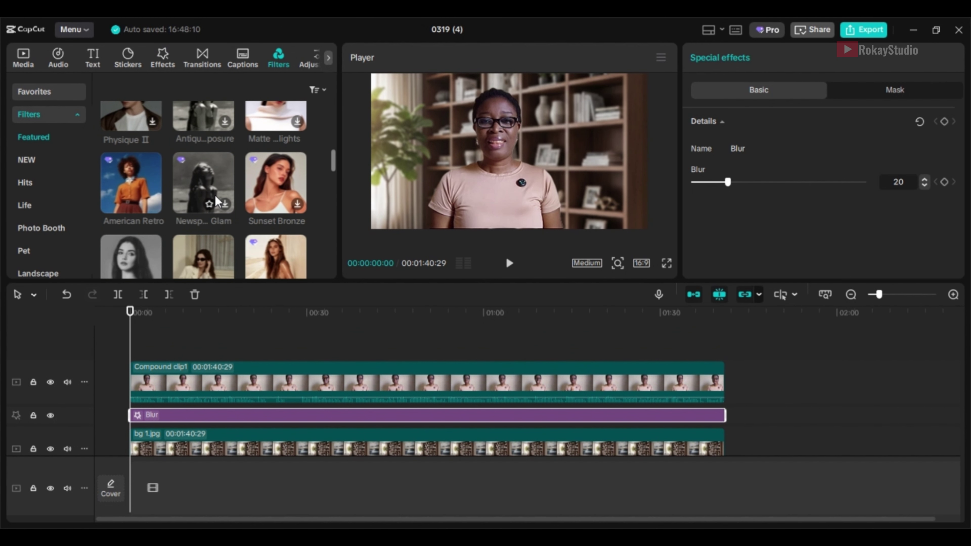
scroll(213, 203, up, 2)
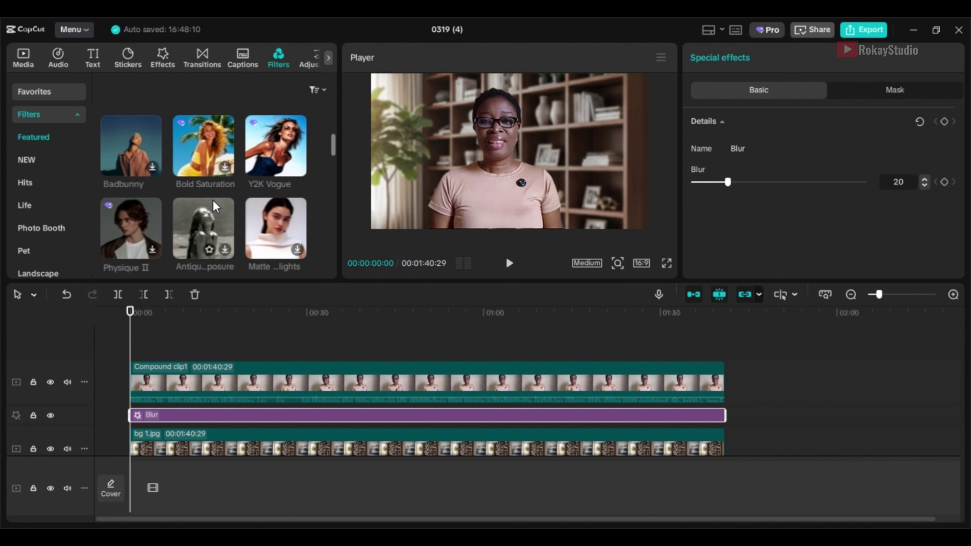
drag(285, 164, 725, 368)
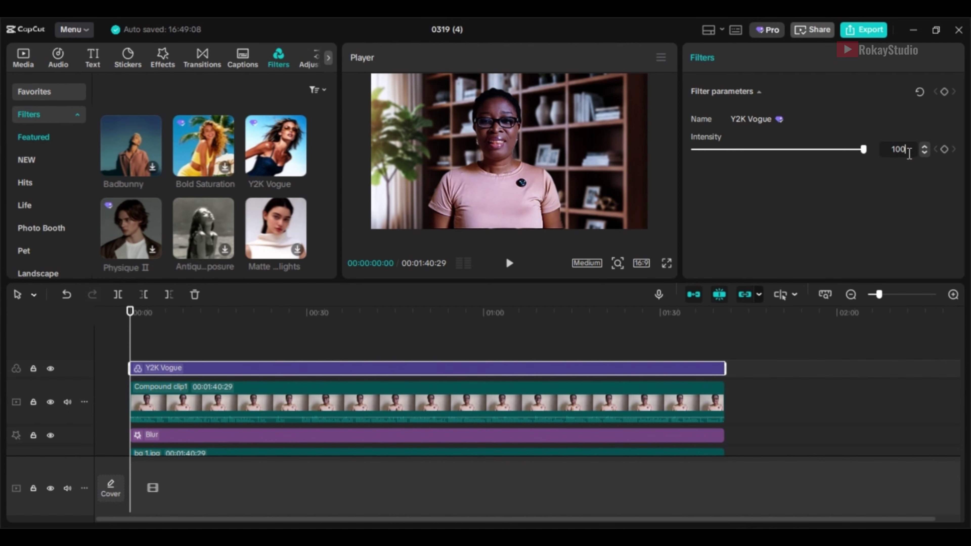
drag(909, 153, 877, 160)
text(67)
key(Return)
- Apply the Cinematic Blues filter beneath the compound clip for its full length and check the result in full screen
drag(131, 152, 722, 387)
scroll(227, 340, down, 1)
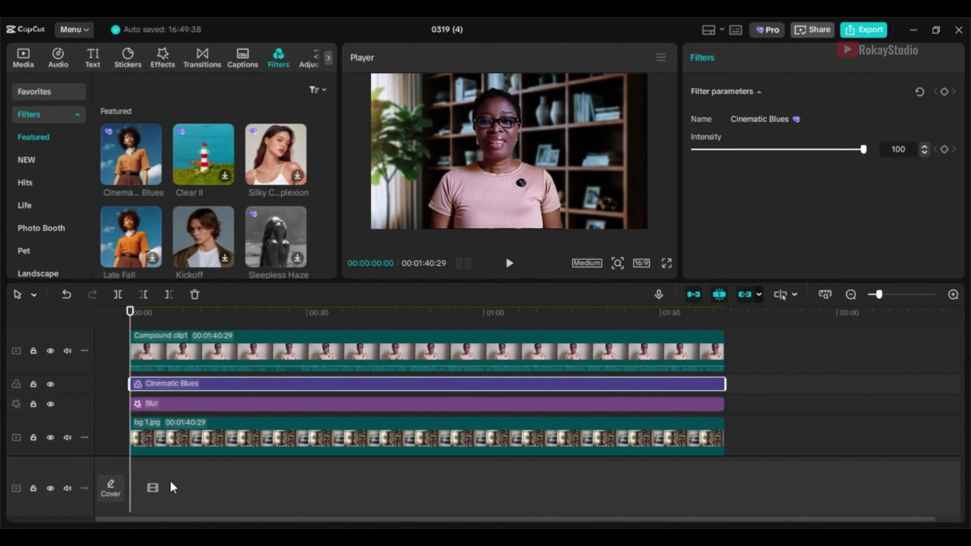
click(666, 263)
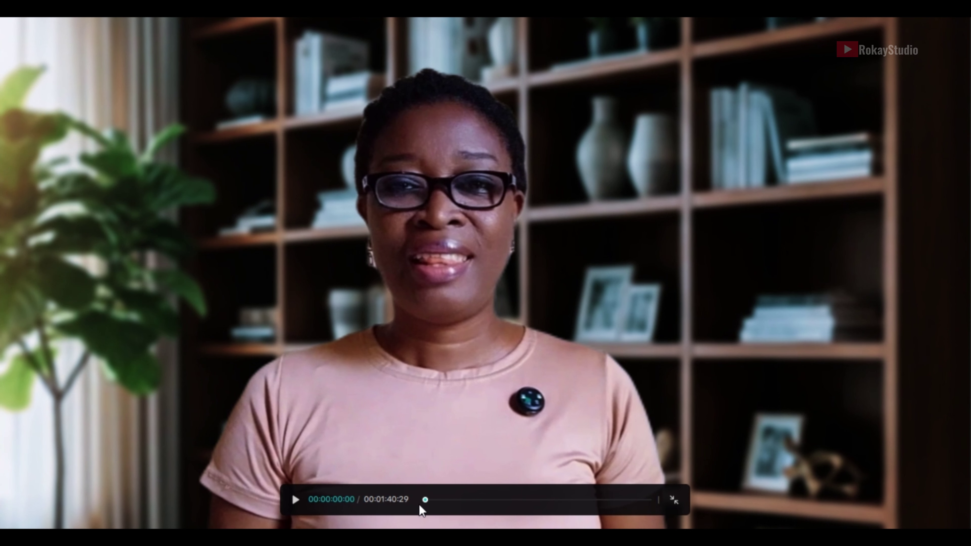
drag(425, 502, 251, 511)
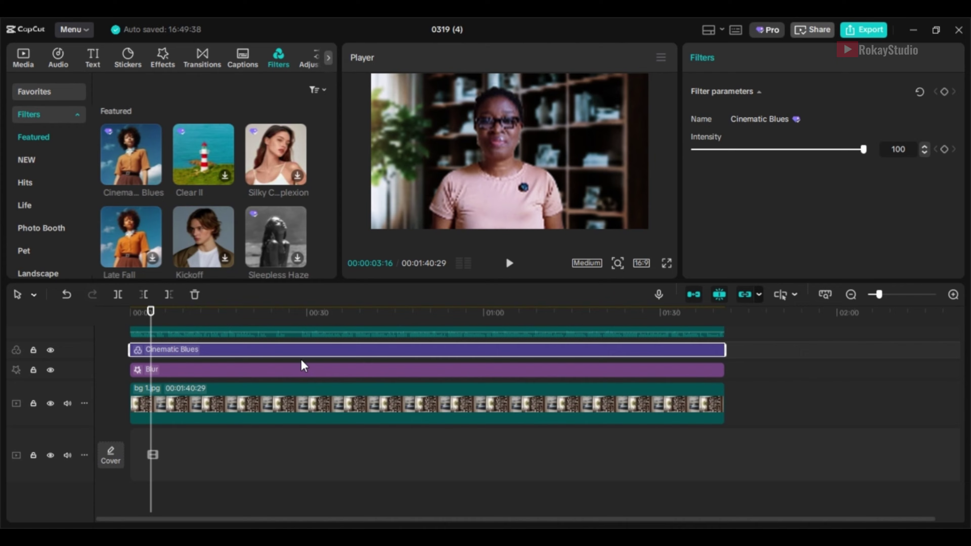
scroll(301, 364, up, 1)
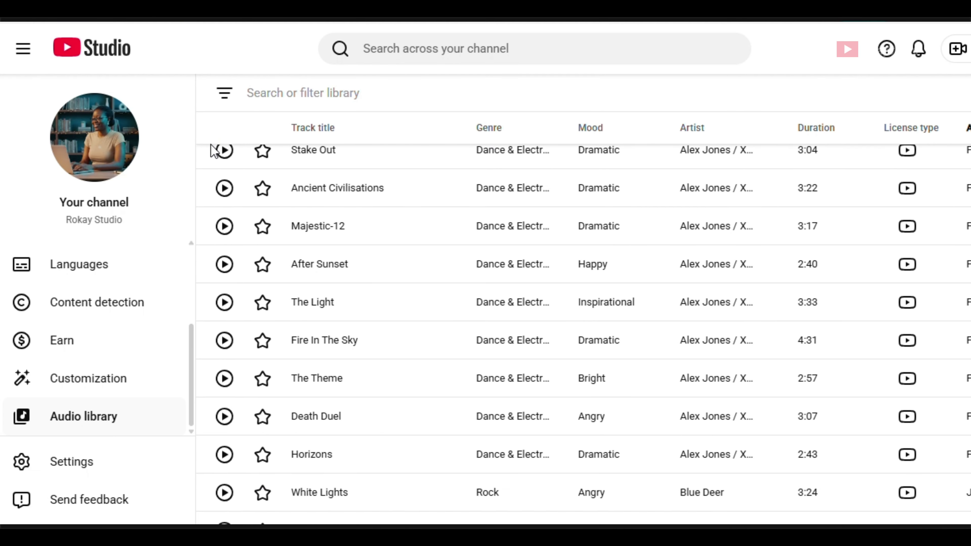
- Browse the music tracks and sound effects in the YouTube Studio audio library for suitable background audio
scroll(212, 146, down, 10)
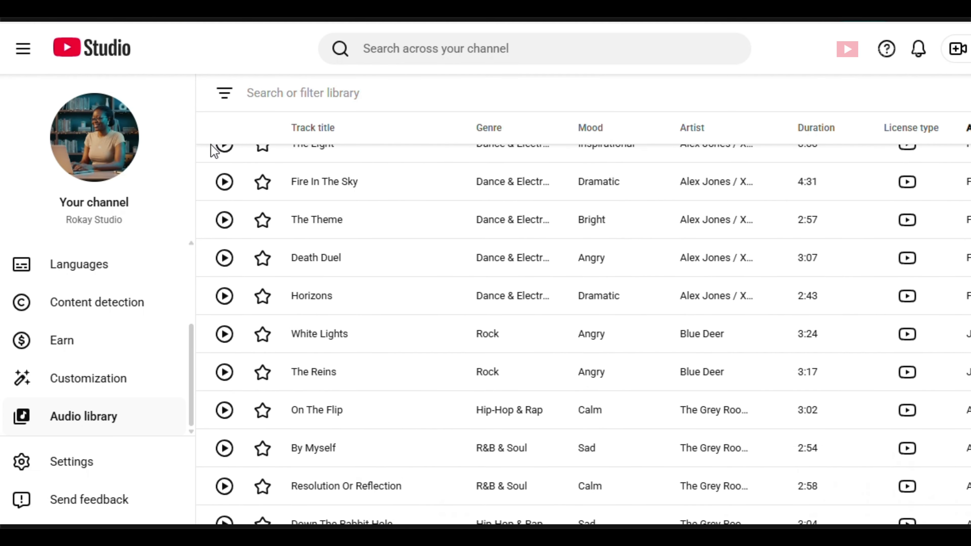
scroll(218, 156, down, 9)
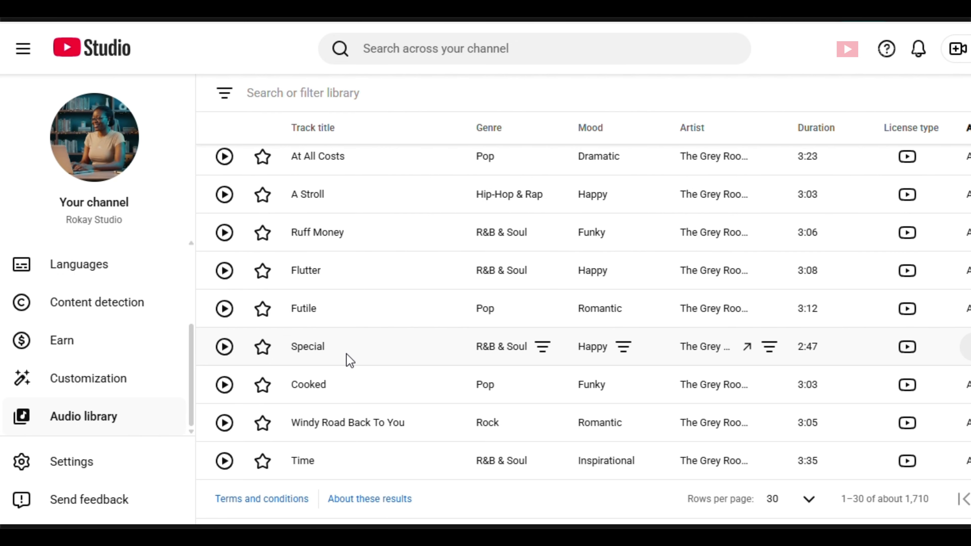
scroll(347, 354, up, 5)
scroll(346, 354, up, 10)
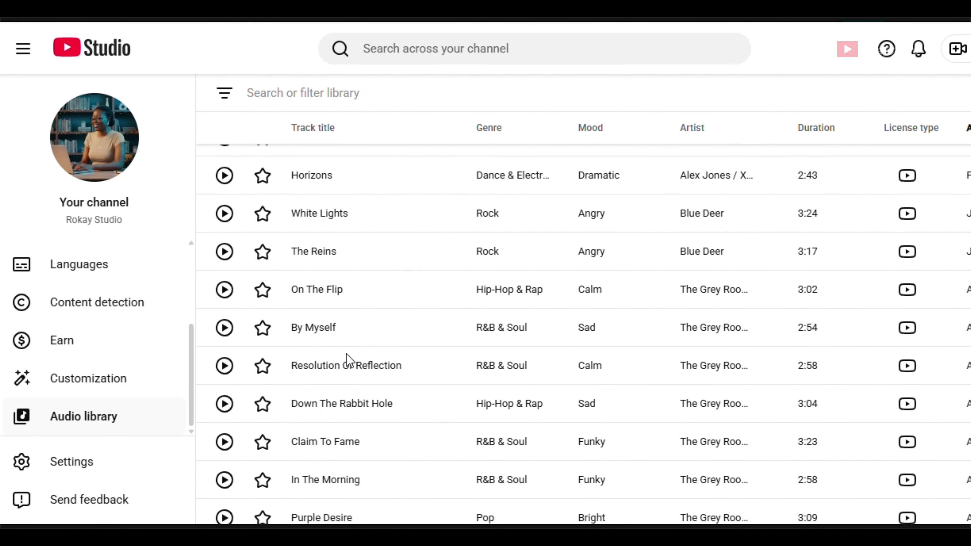
scroll(347, 355, up, 7)
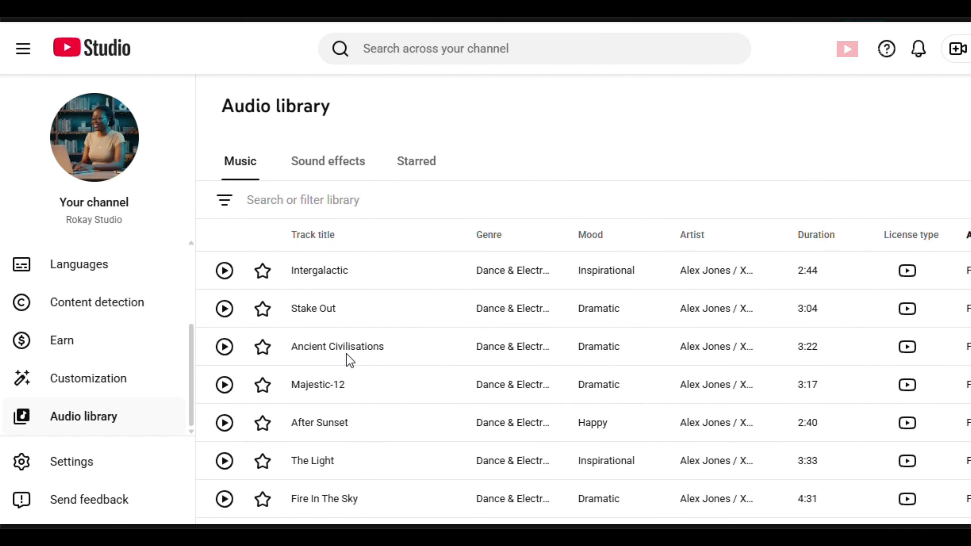
click(338, 169)
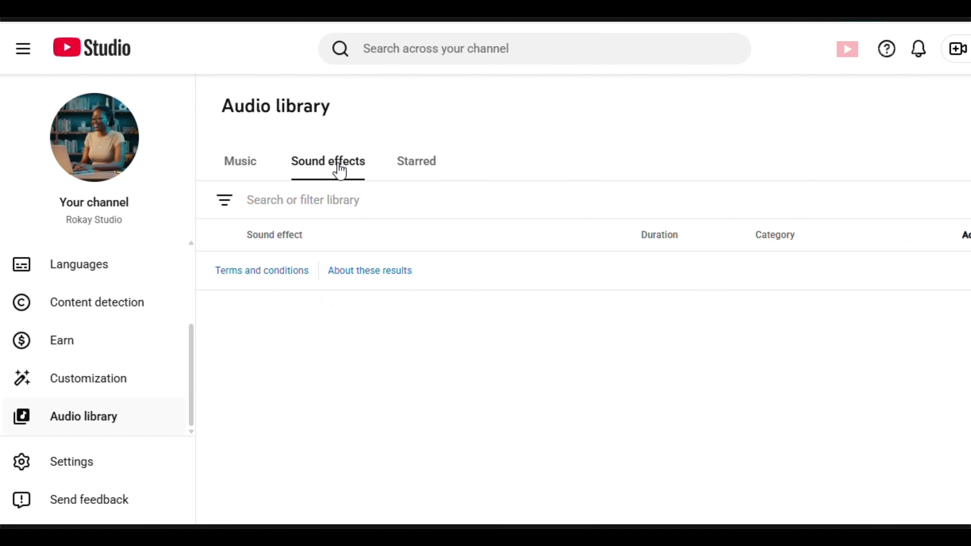
scroll(371, 346, down, 5)
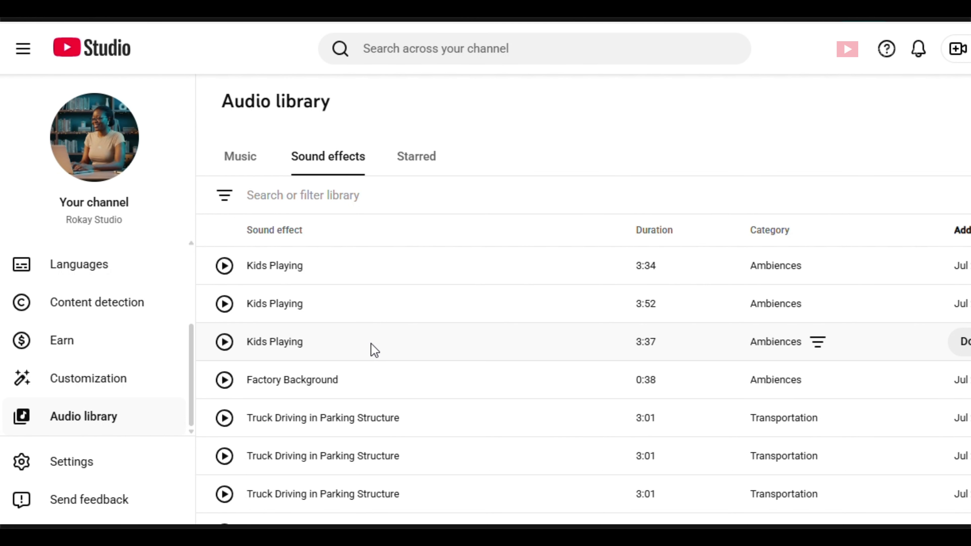
scroll(369, 347, down, 5)
scroll(369, 348, up, 10)
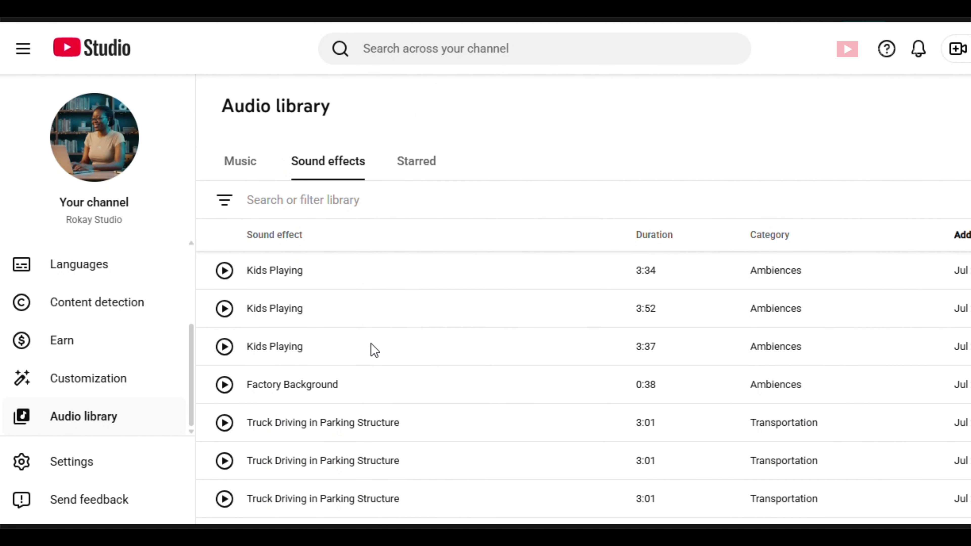
click(240, 161)
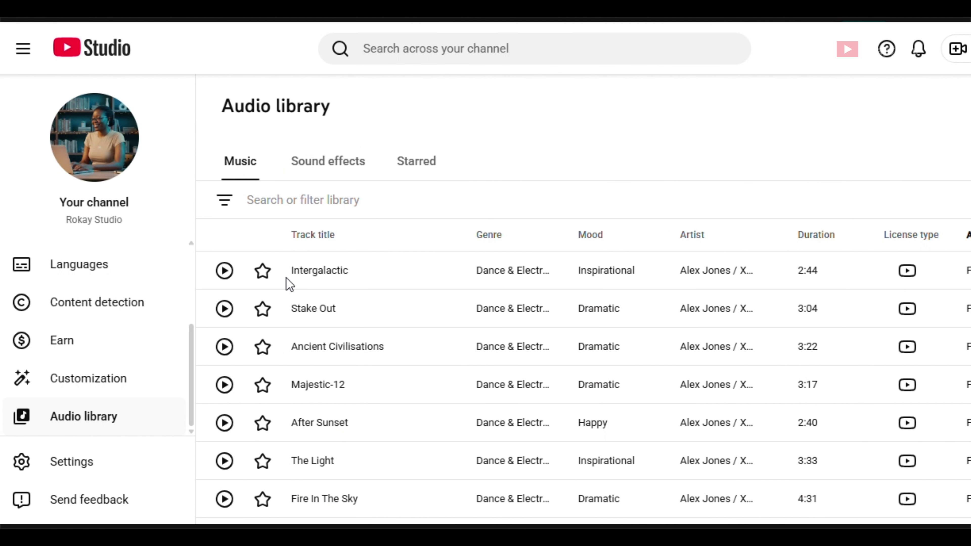
scroll(332, 378, down, 2)
scroll(334, 382, down, 20)
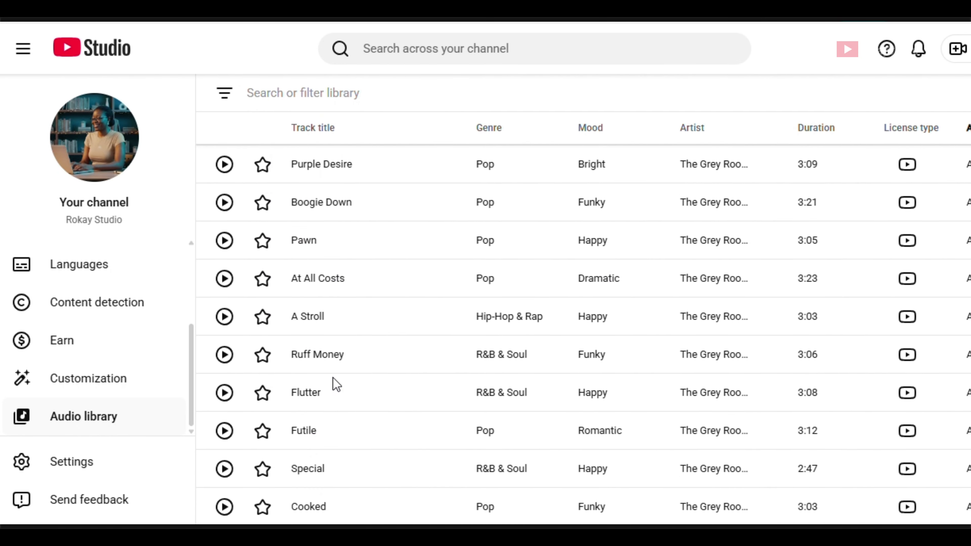
scroll(335, 384, down, 1)
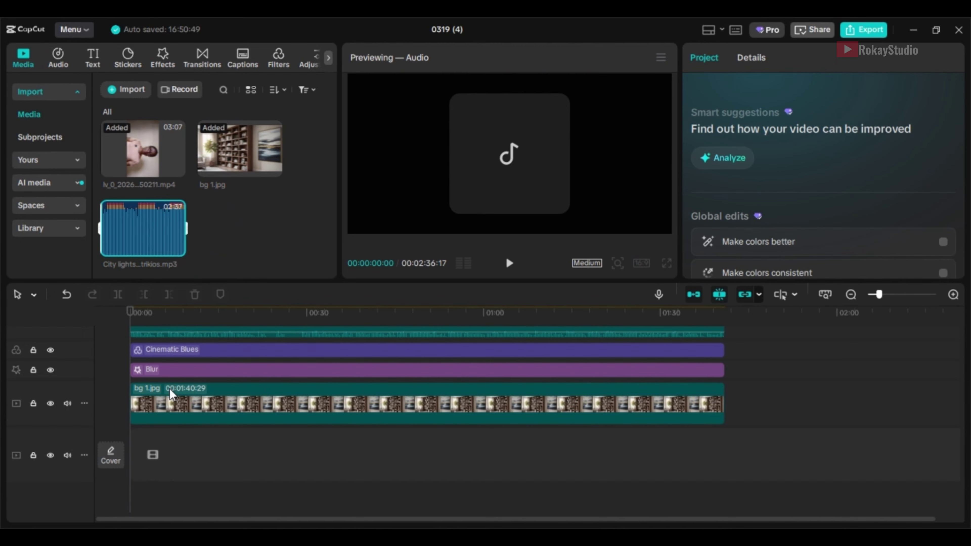
- Add the City lights music from the timeline start and lower its volume to -27.9 dB, playing the opening to check it
drag(142, 240, 126, 443)
scroll(175, 427, down, 2)
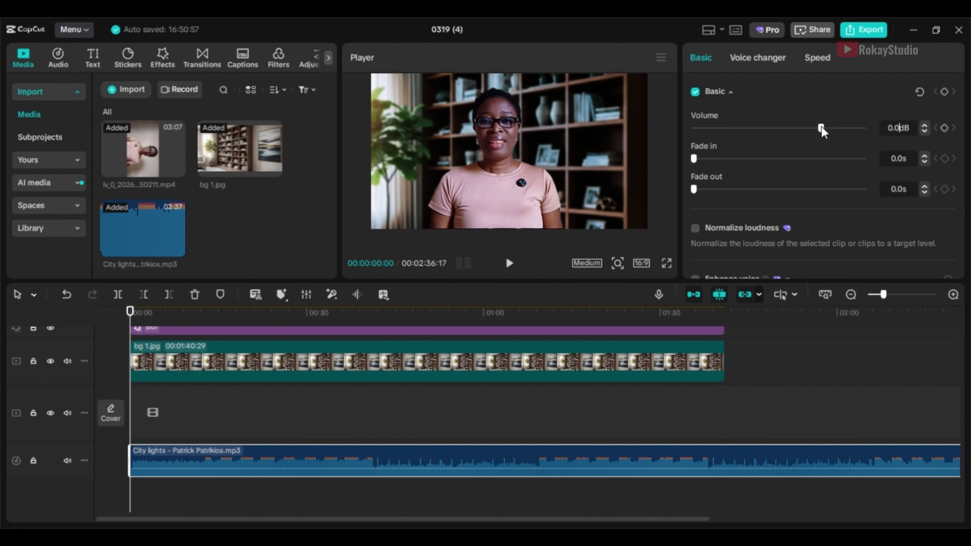
drag(821, 129, 760, 141)
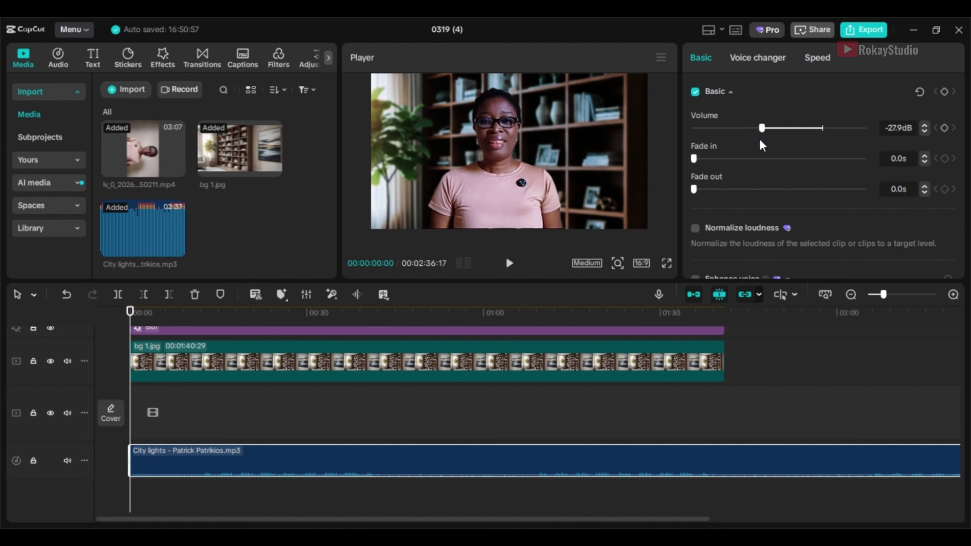
click(510, 264)
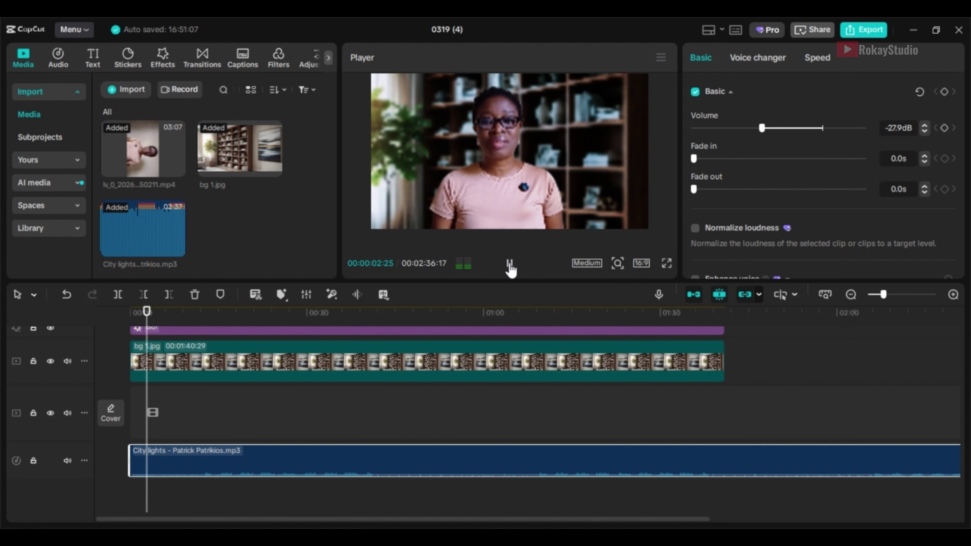
click(514, 264)
drag(149, 311, 133, 319)
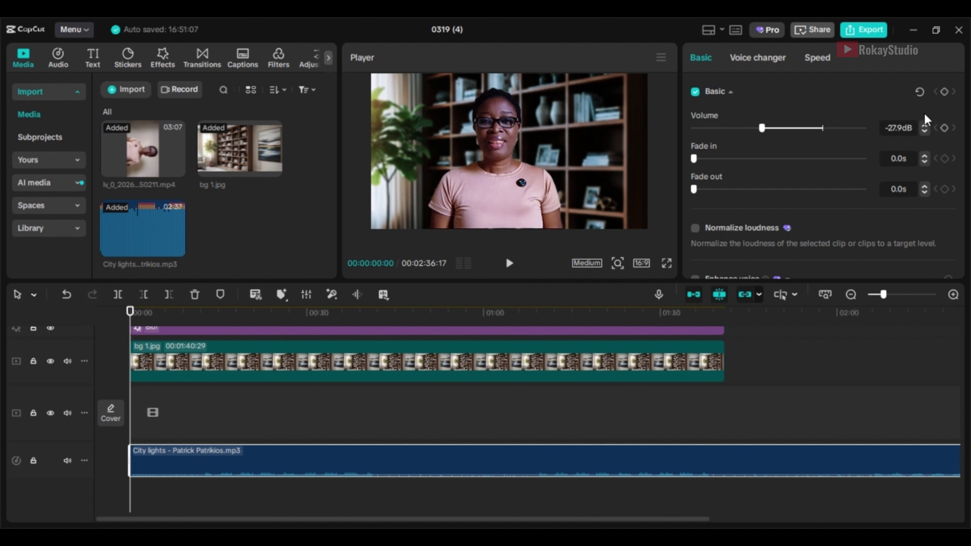
- Set the City lights music volume to -30 dB, play the opening again and return to the timeline start
key(BackSpace)
key(Delete)
key(BackSpace)
key(BackSpace)
text(30)
key(Return)
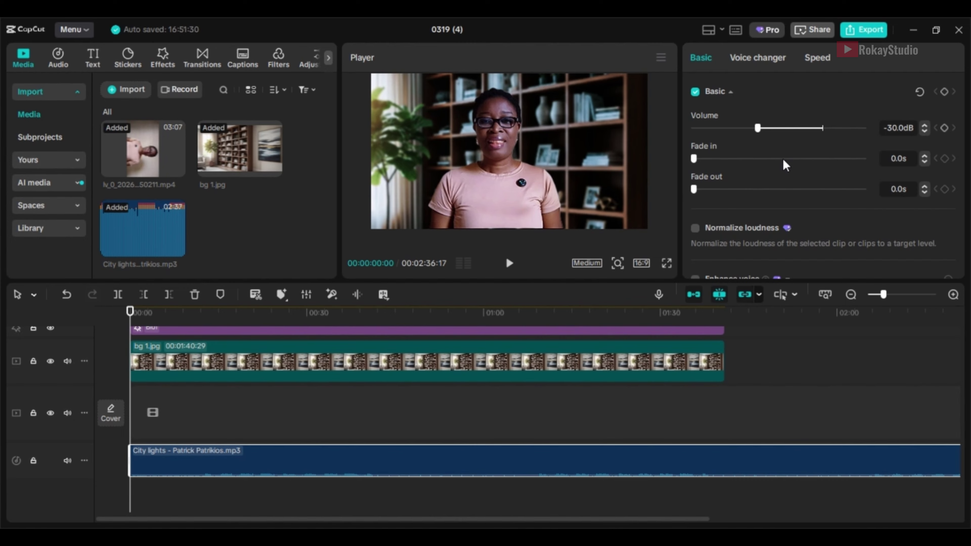
click(509, 263)
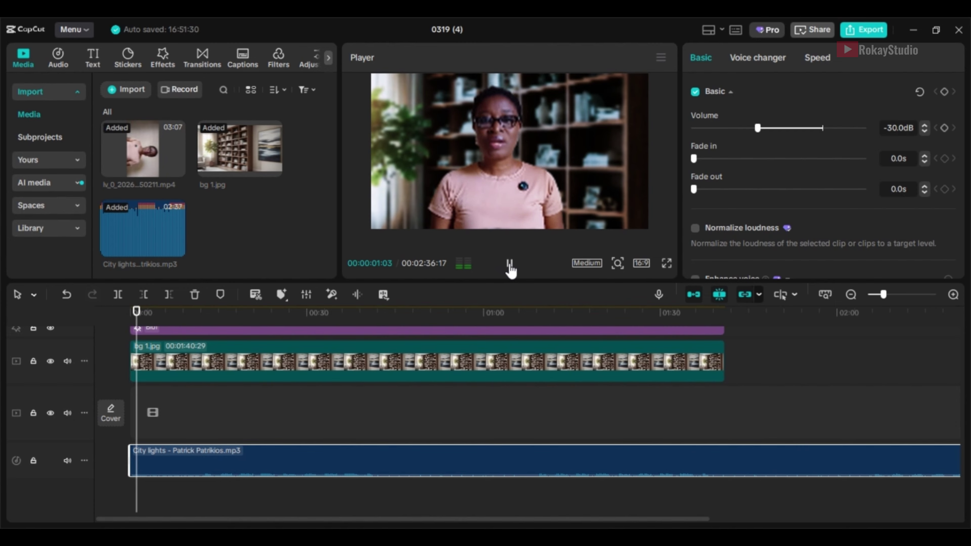
click(509, 264)
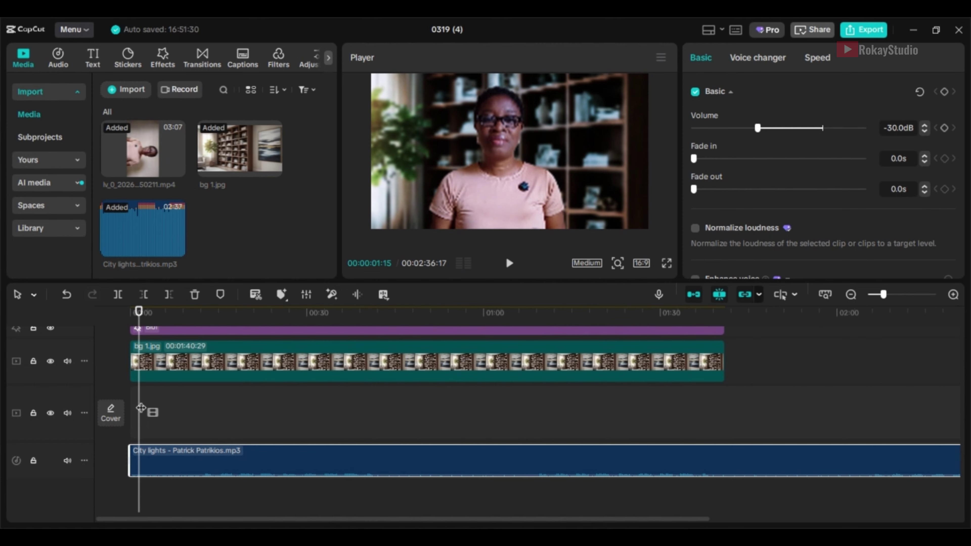
click(131, 409)
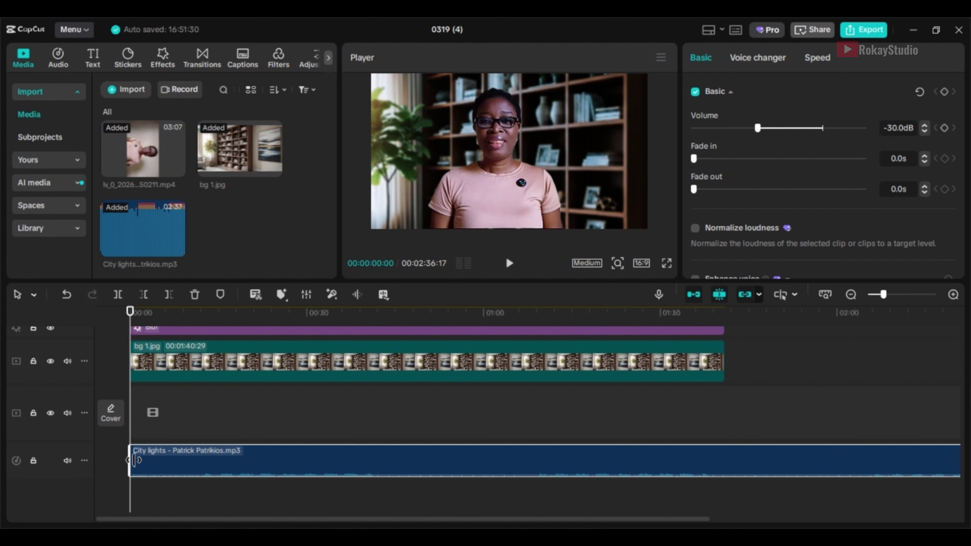
- Add a 10-second fade-in to the City lights music, play the opening to check it and return to the timeline start
drag(134, 461, 222, 460)
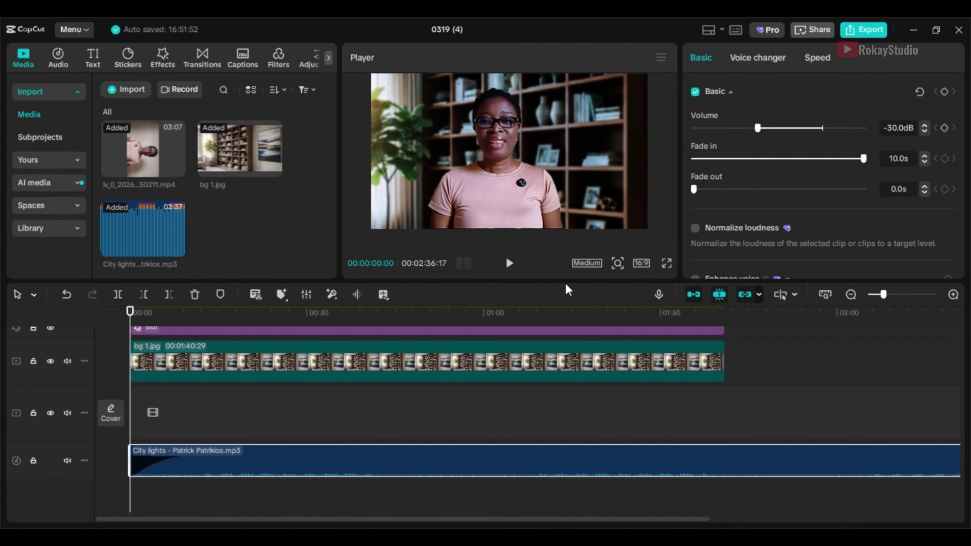
click(510, 264)
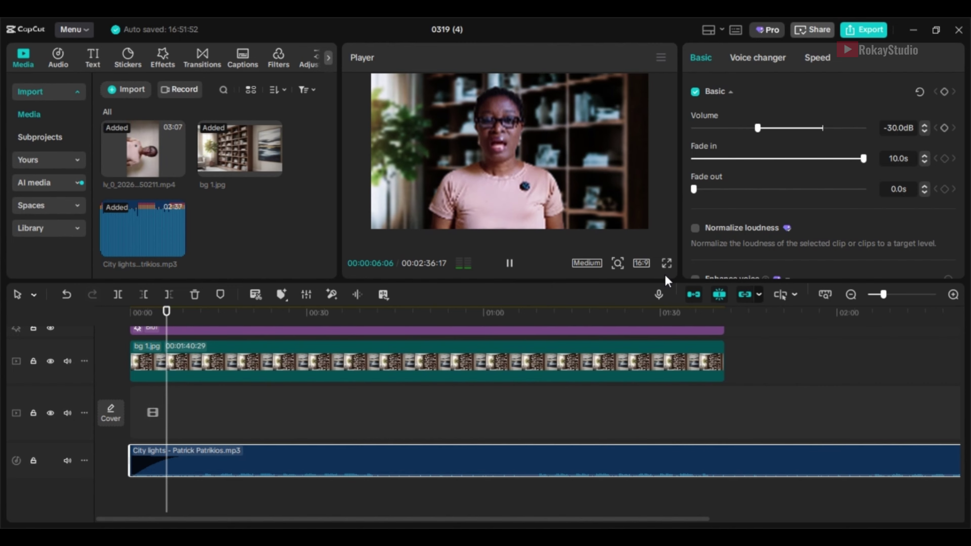
click(510, 264)
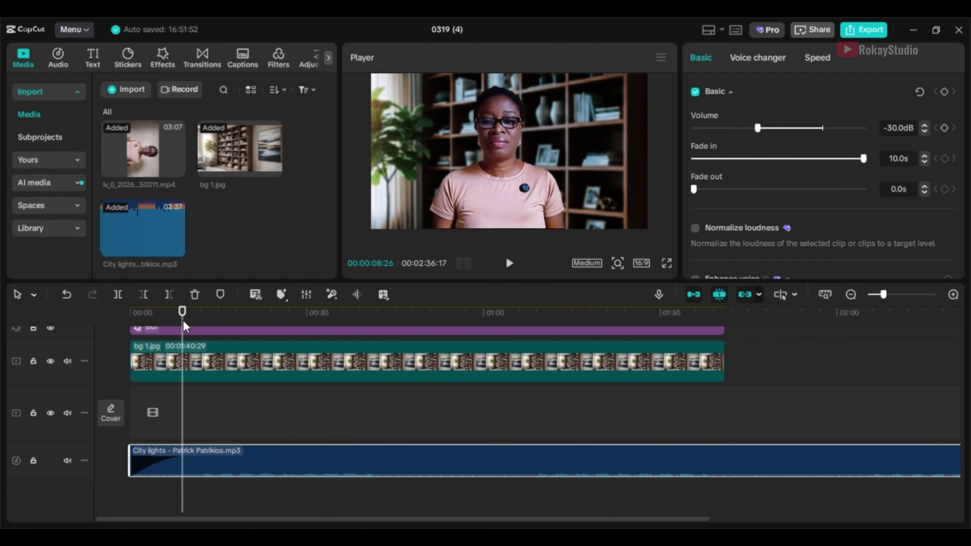
drag(183, 320, 136, 320)
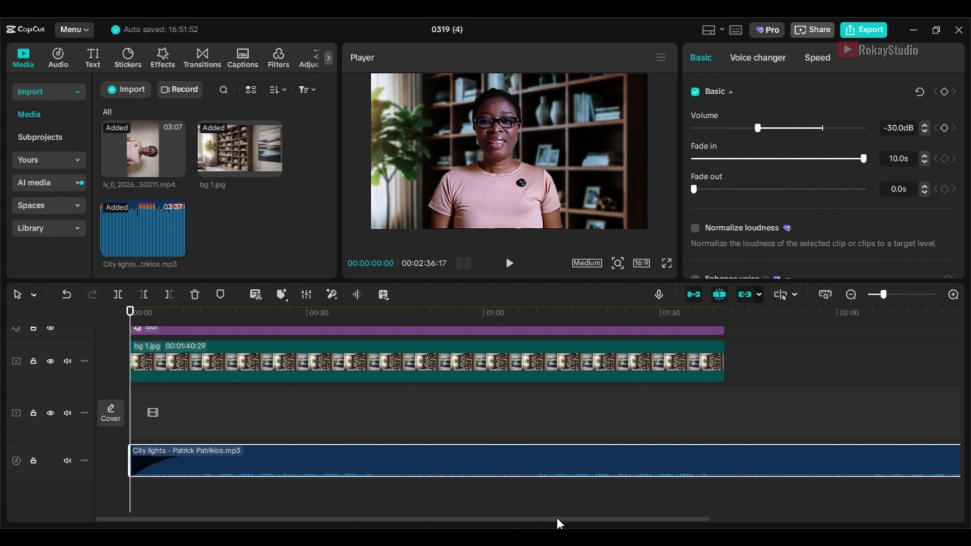
- Trim off the City lights music beyond the end of the video at 00:01:40:29
drag(557, 519, 693, 519)
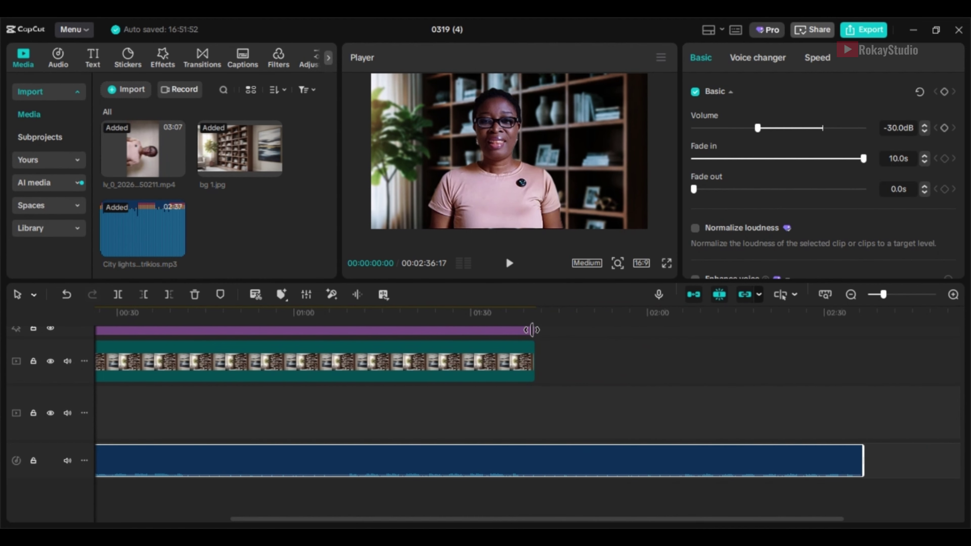
click(537, 321)
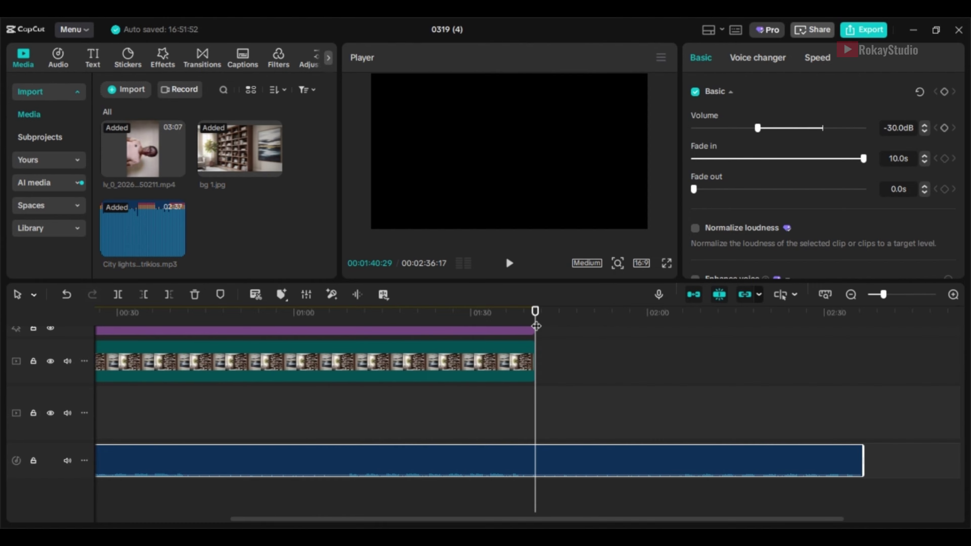
mouse_move(528, 466)
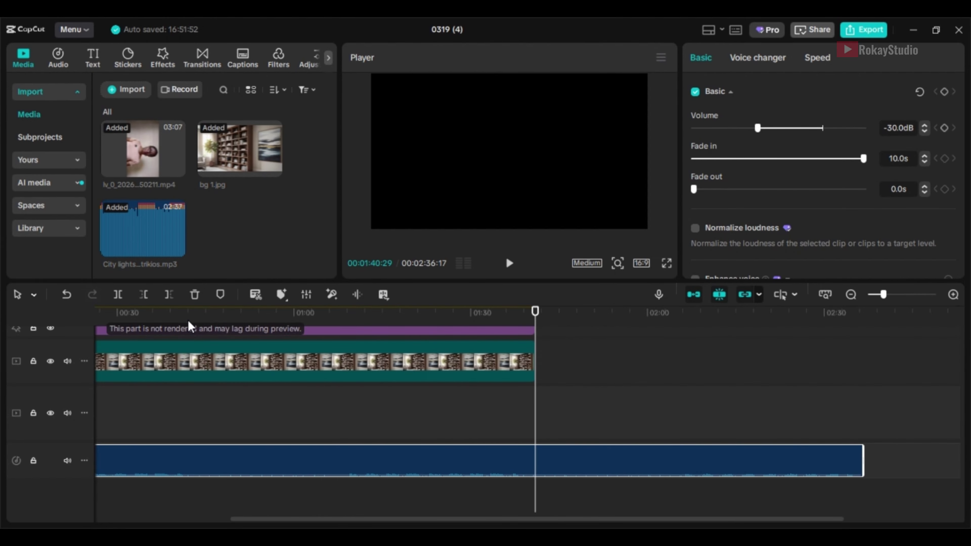
click(168, 295)
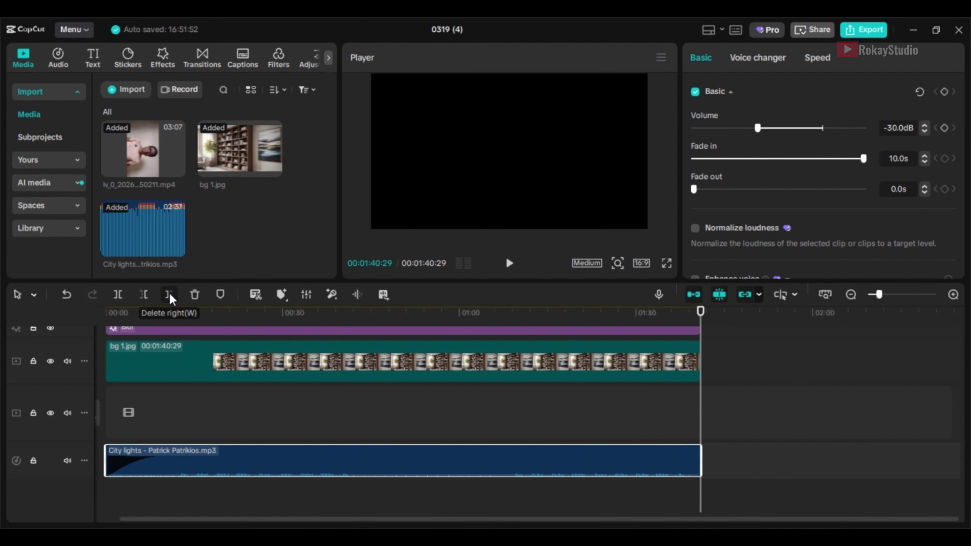
- Scrub through the whole timeline to review the edited video and its tracks
click(171, 316)
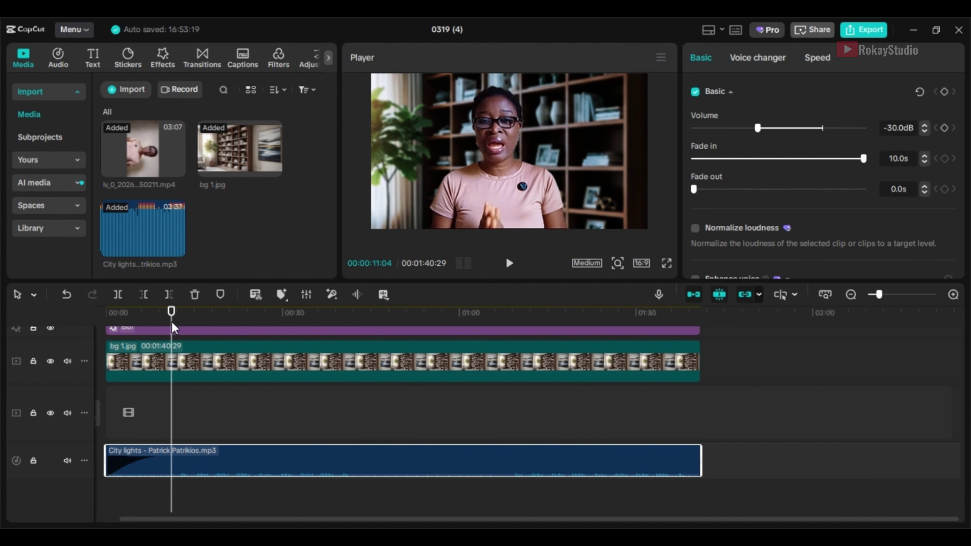
drag(172, 316, 439, 318)
click(358, 340)
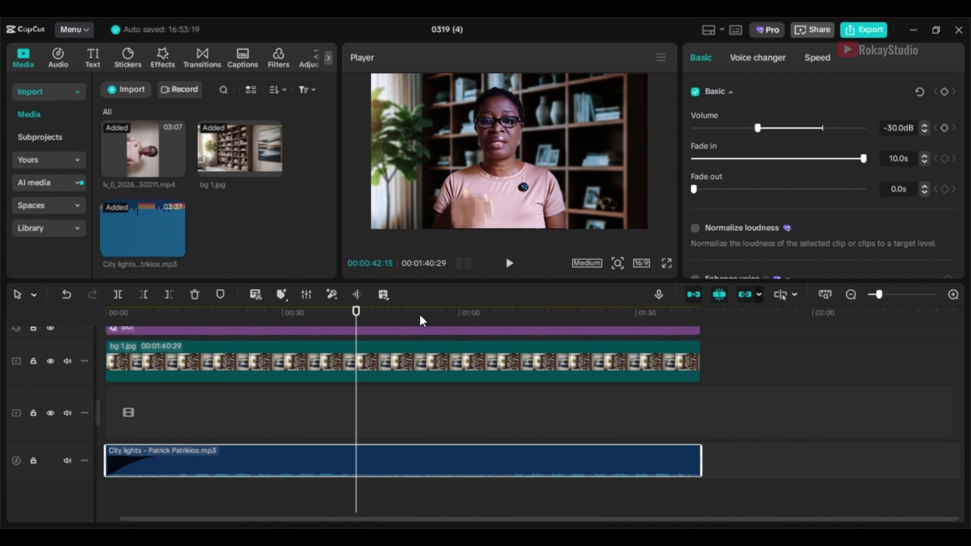
click(191, 322)
click(243, 322)
click(468, 341)
click(500, 341)
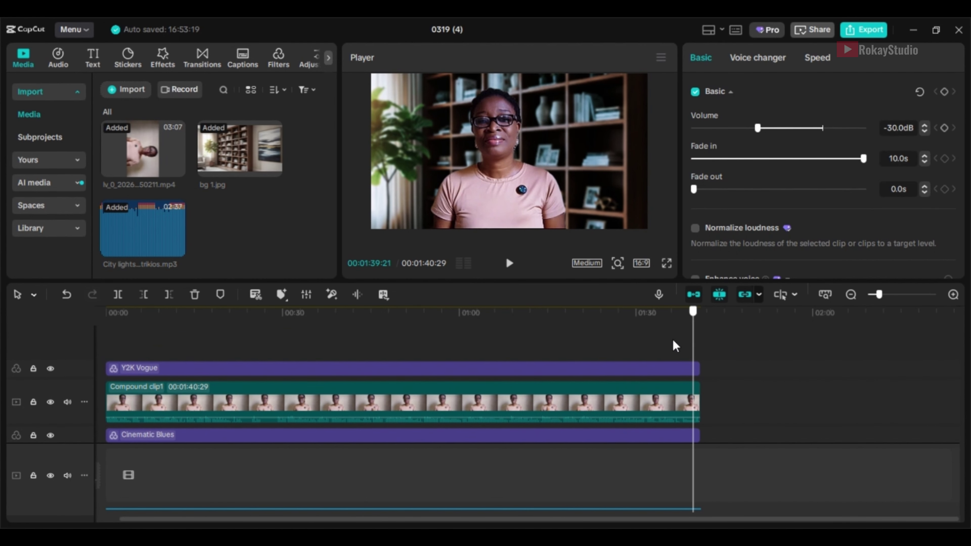
drag(700, 345, 359, 394)
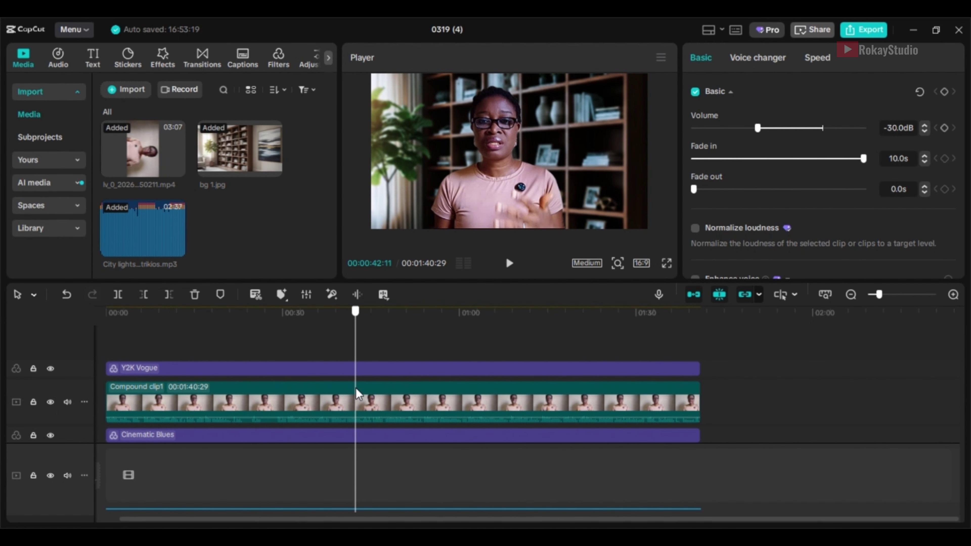
- Open the export settings and name the exported file "Talking head video"
click(867, 33)
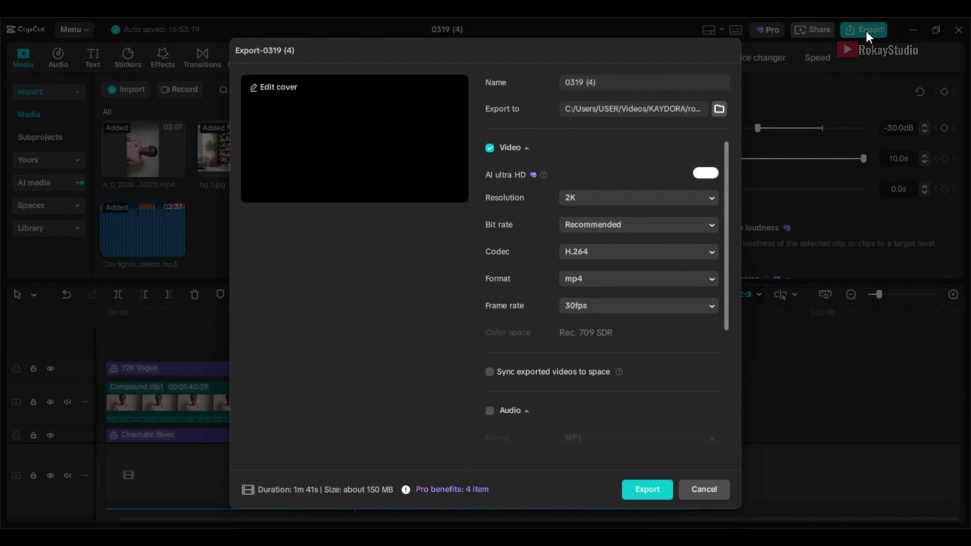
click(602, 84)
drag(594, 82, 528, 83)
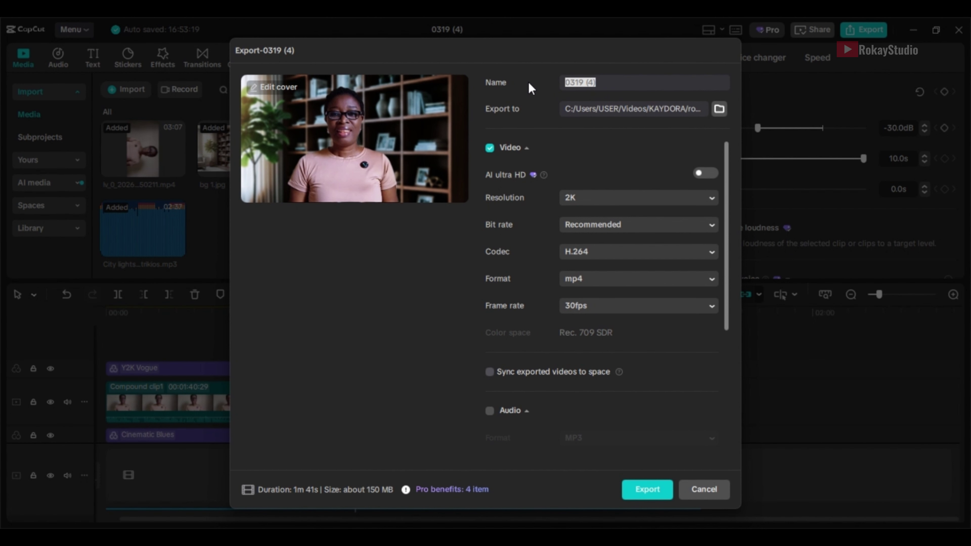
text(Talking head video)
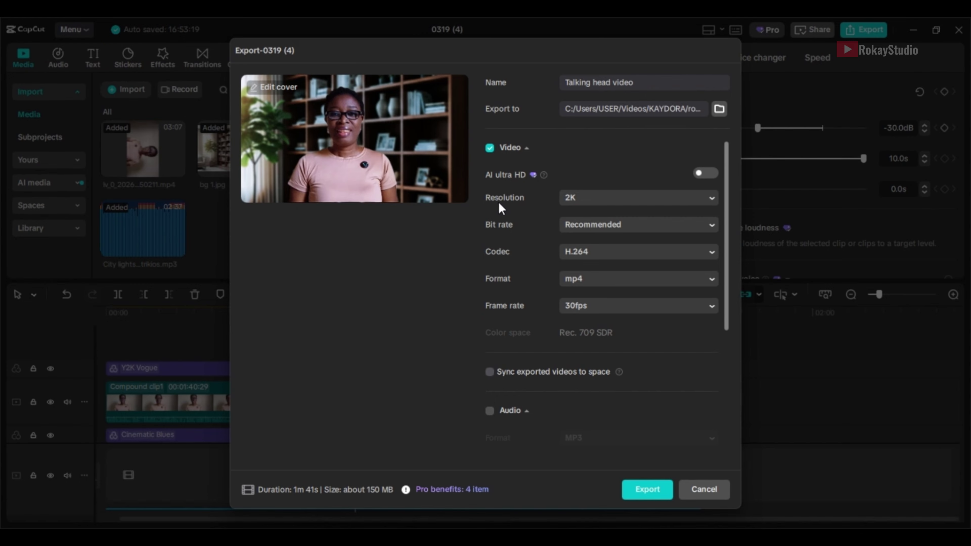
- Set the export resolution to 4K and review the remaining export options
click(712, 198)
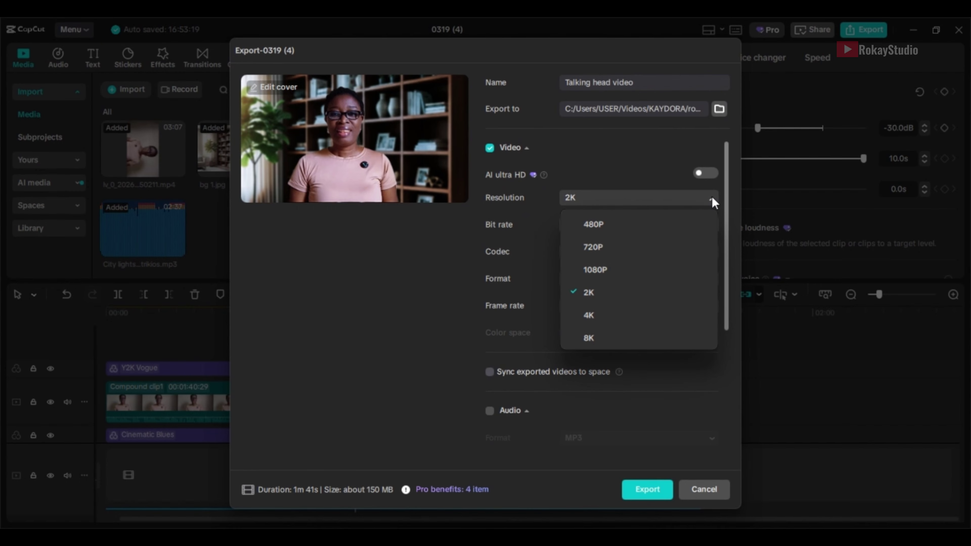
click(597, 317)
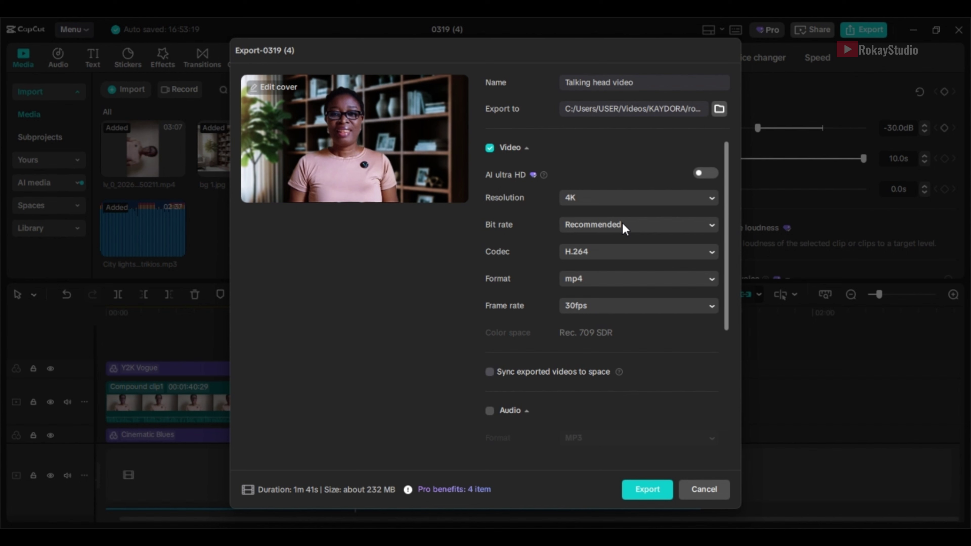
click(649, 199)
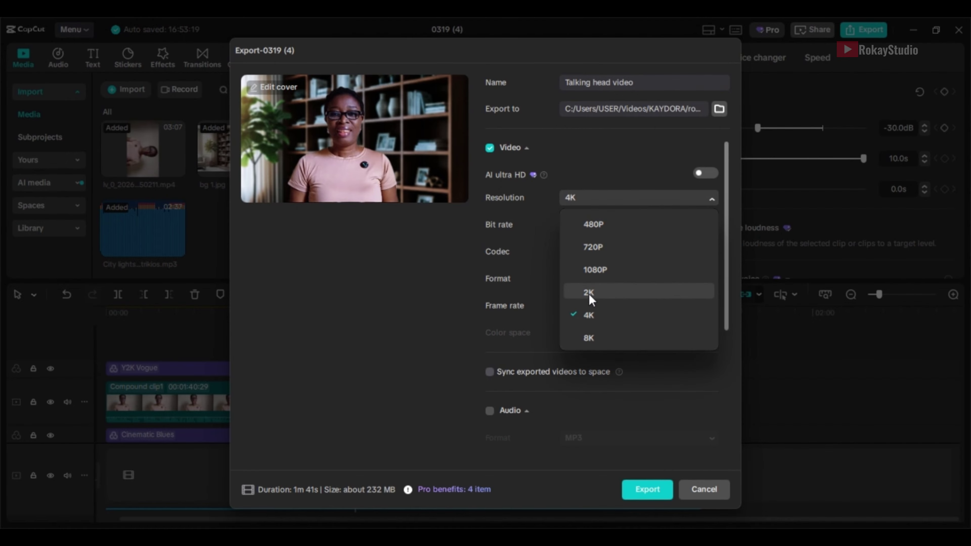
click(627, 166)
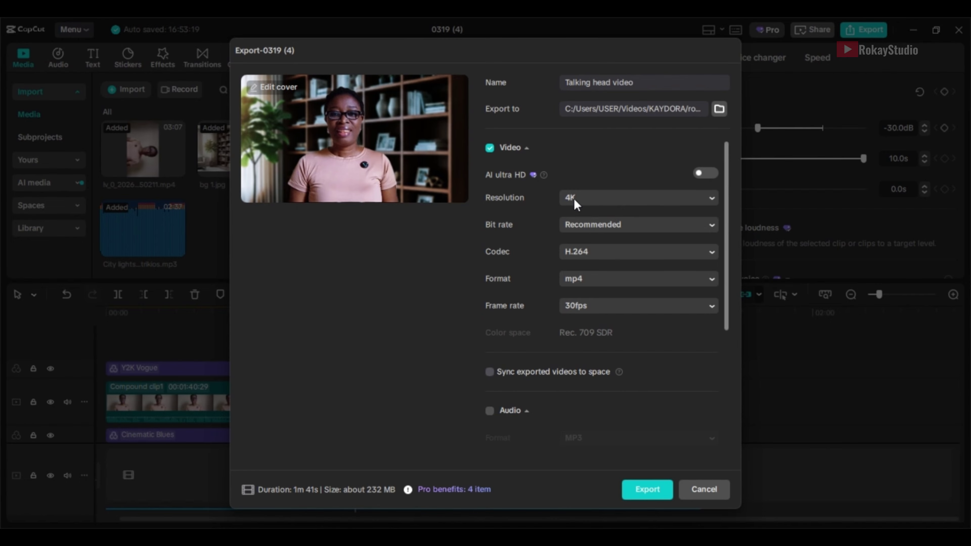
click(678, 198)
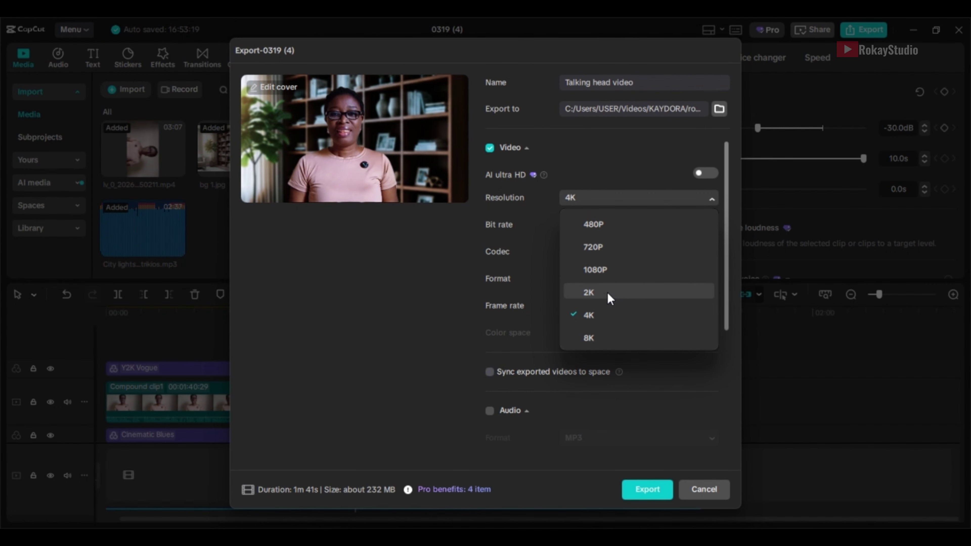
click(620, 176)
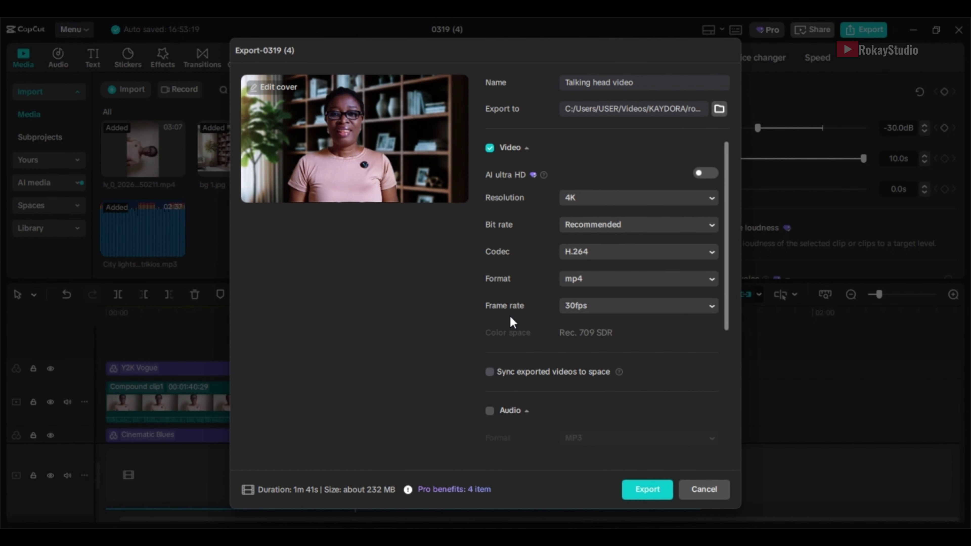
scroll(512, 320, down, 5)
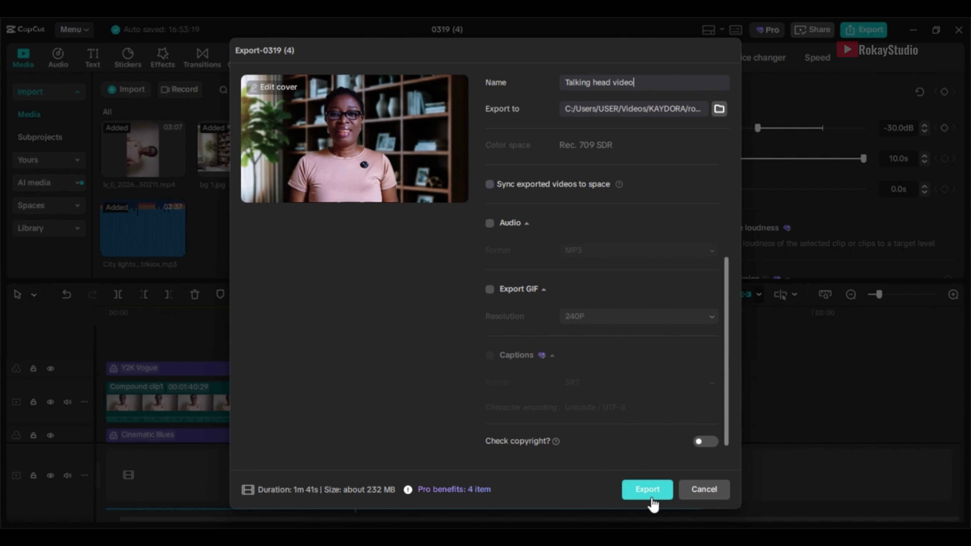